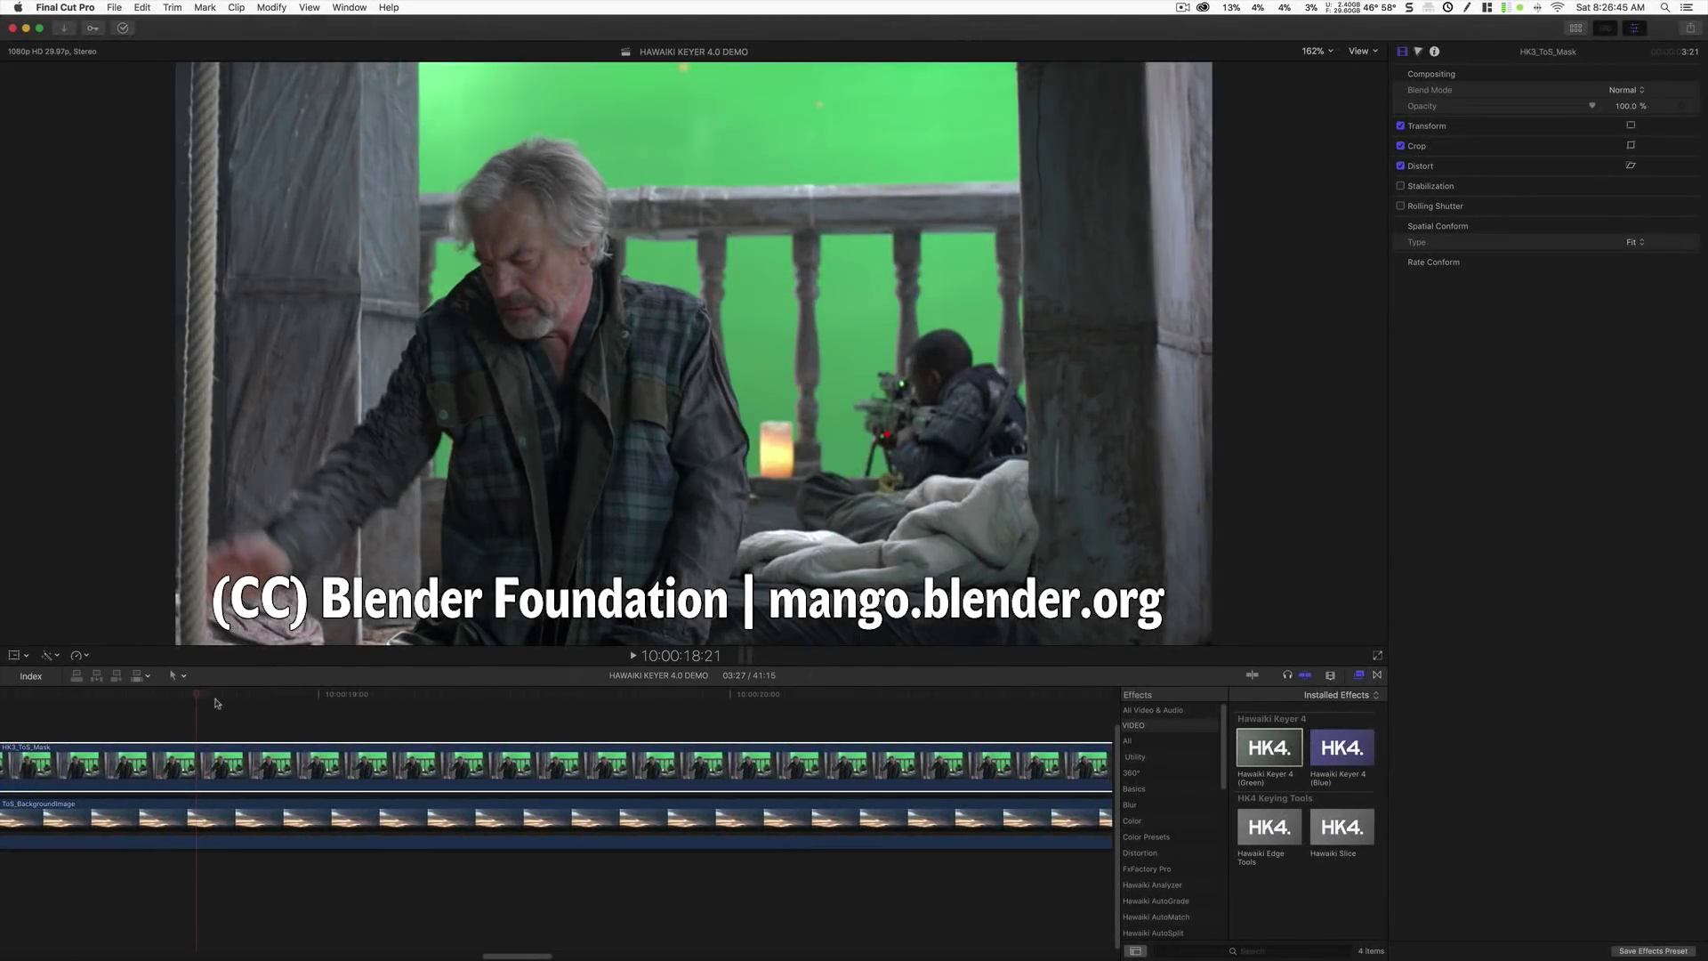
# Step: Apply Hawaiki Keyer 4 (Green) to HK3_ToS_Mask and play the clip to check the key
pyautogui.click(210, 701)
pyautogui.click(185, 703)
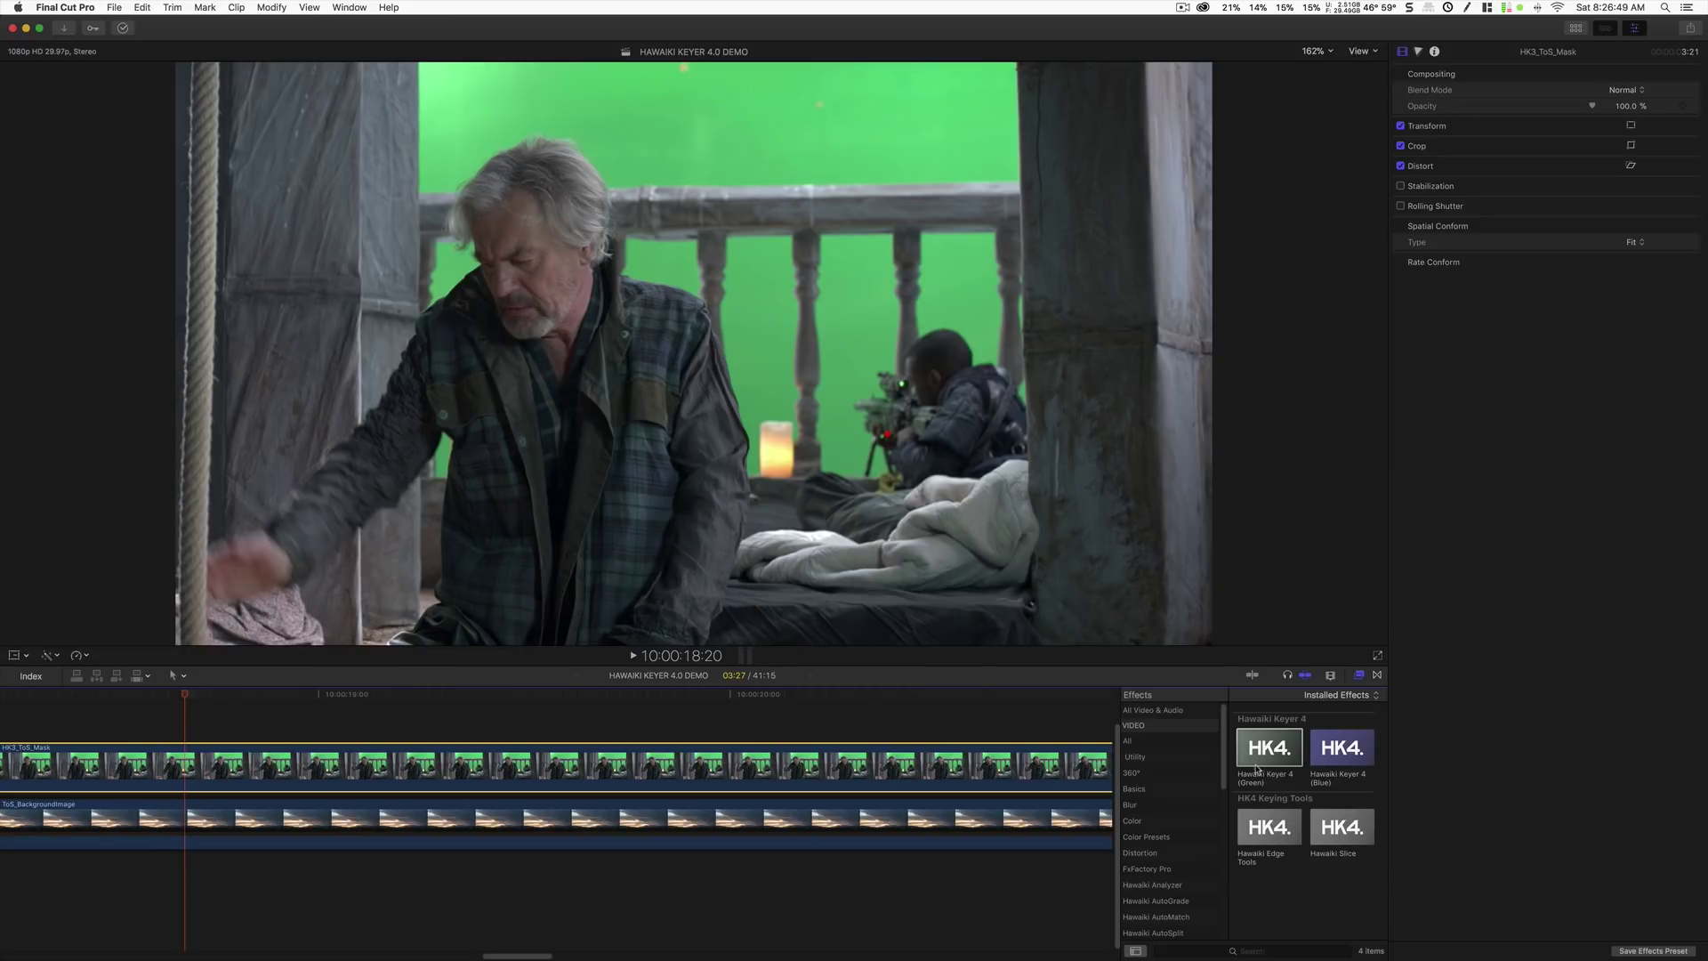
pyautogui.moveTo(1270, 748); pyautogui.dragTo(744, 776)
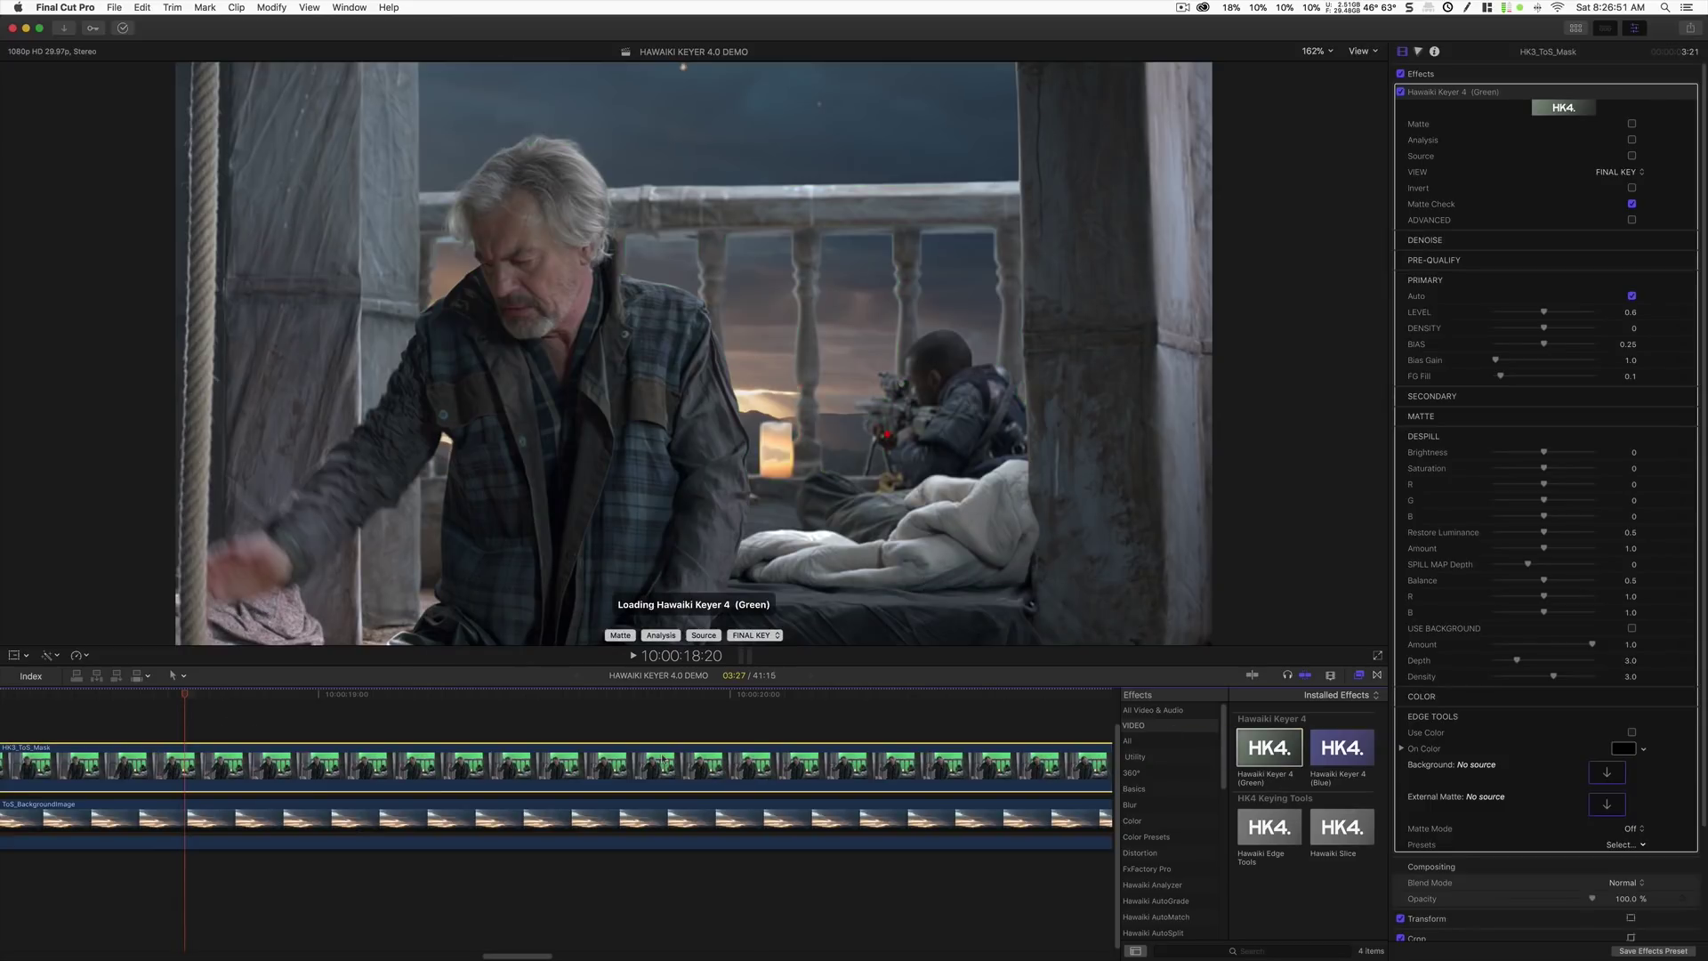
pyautogui.click(171, 700)
pyautogui.press('space')
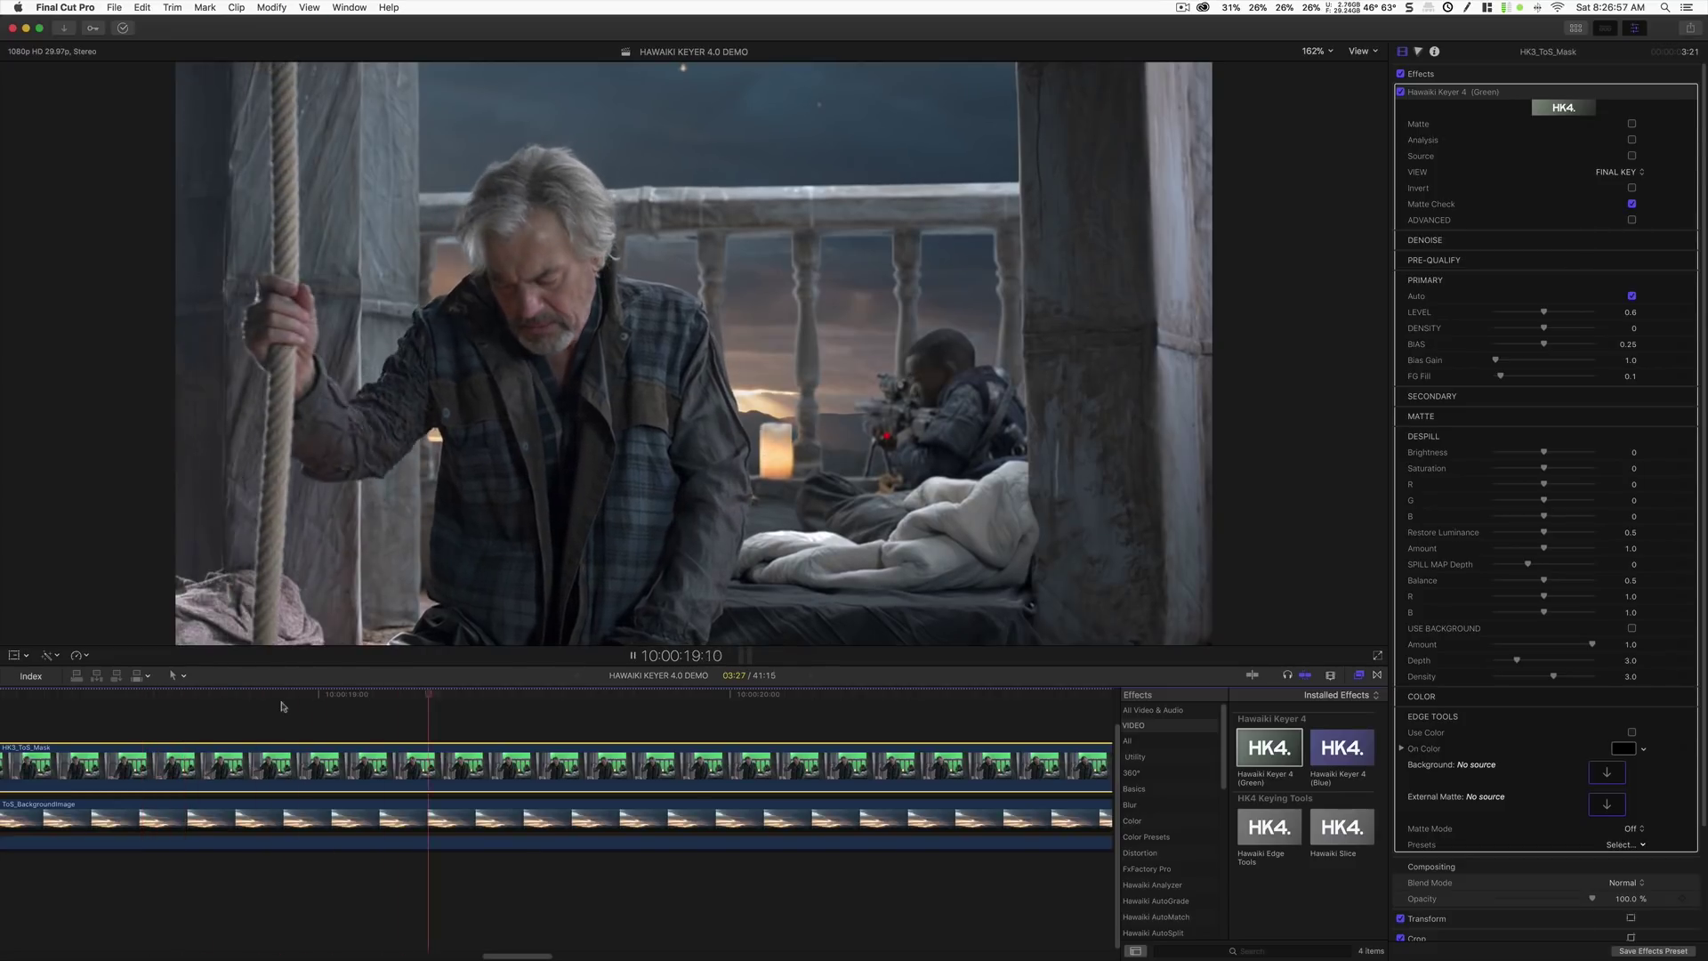
pyautogui.press('space')
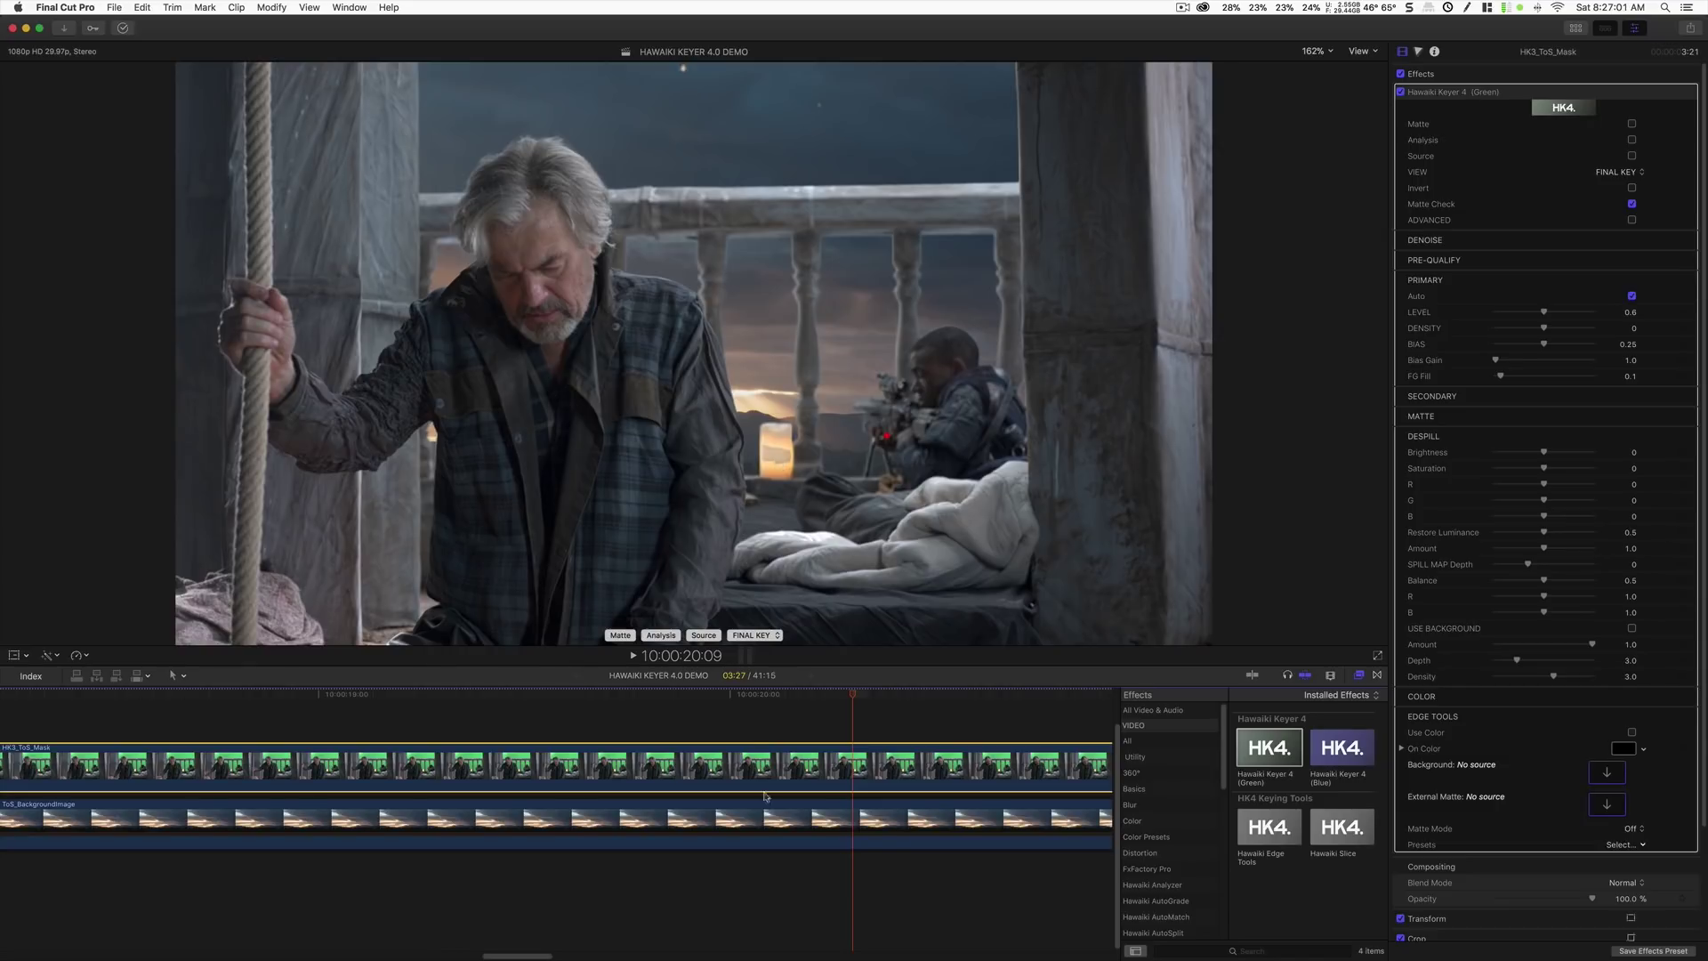
# Step: Hide and restore the sunset background, then reselect HK3_ToS_Mask at frame 10:00:19:22
pyautogui.click(774, 826)
pyautogui.press('v')
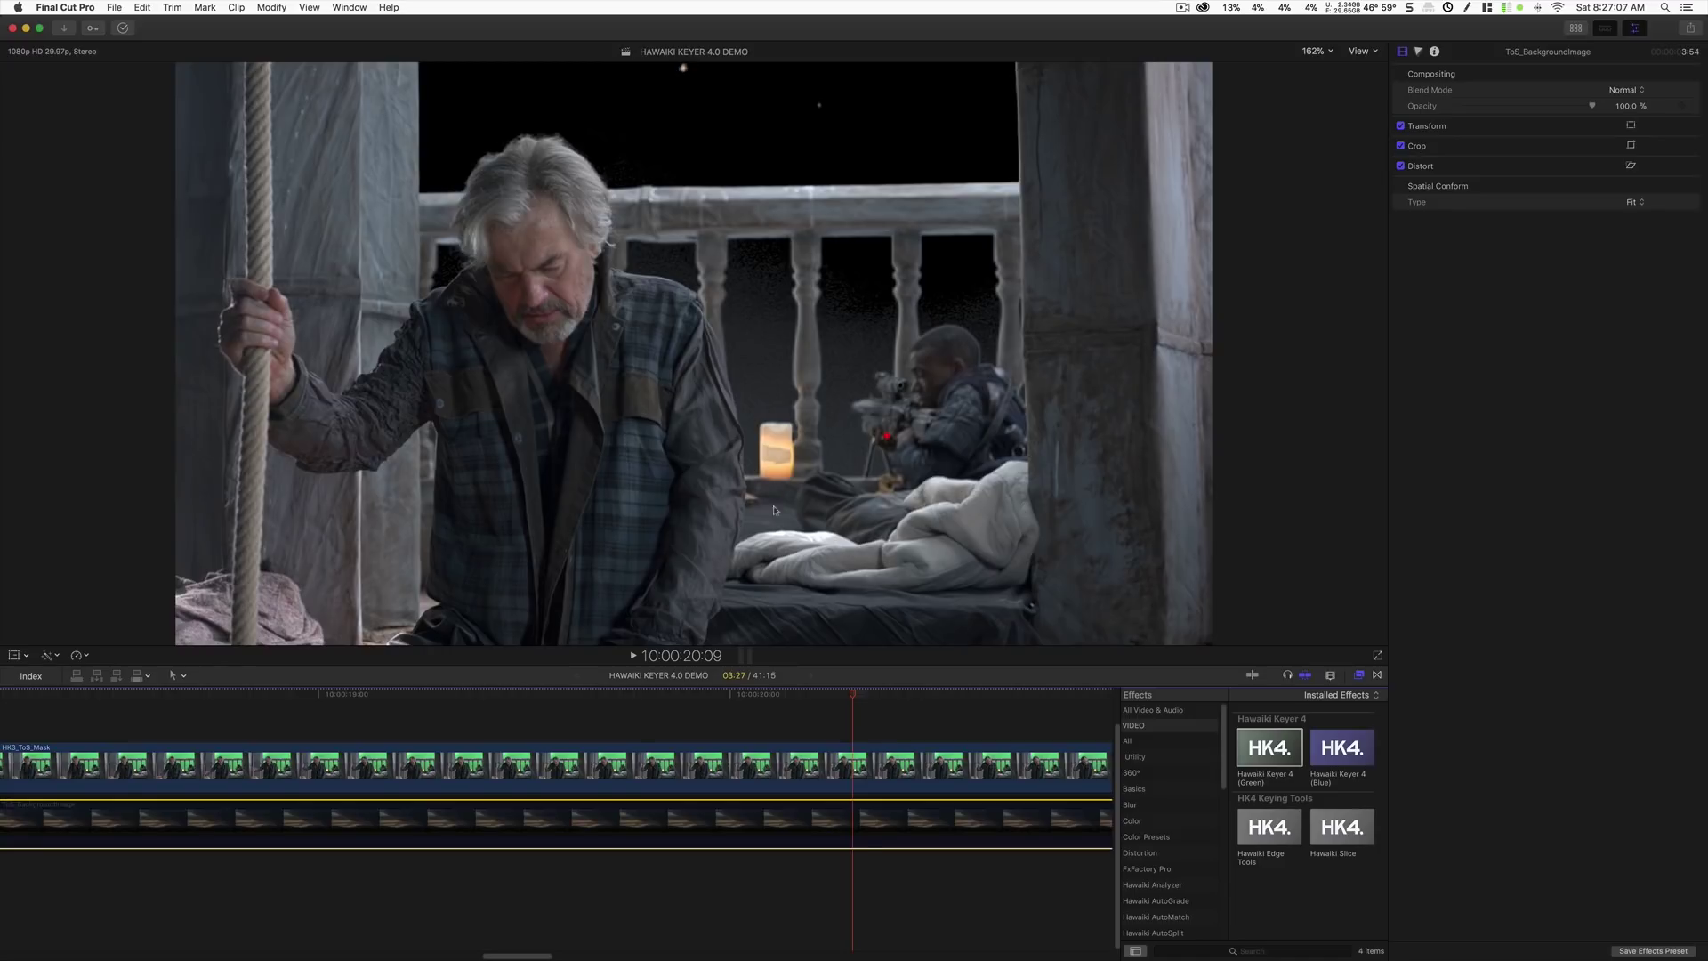
pyautogui.press('v')
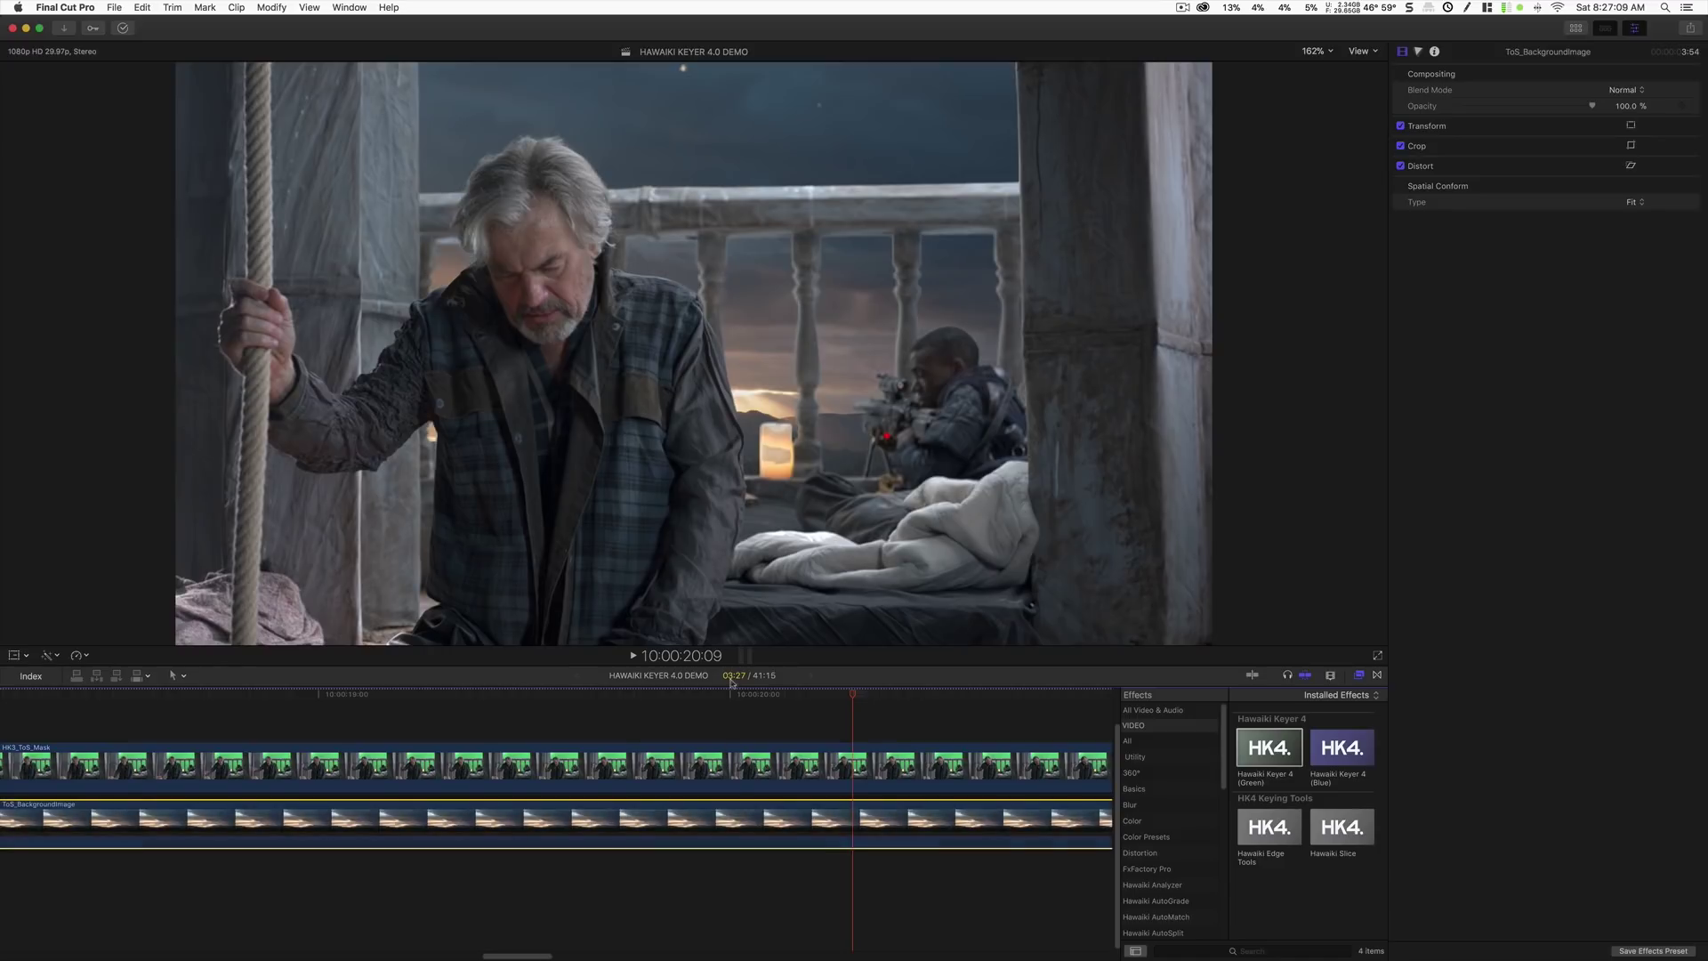
pyautogui.moveTo(844, 707); pyautogui.dragTo(624, 702)
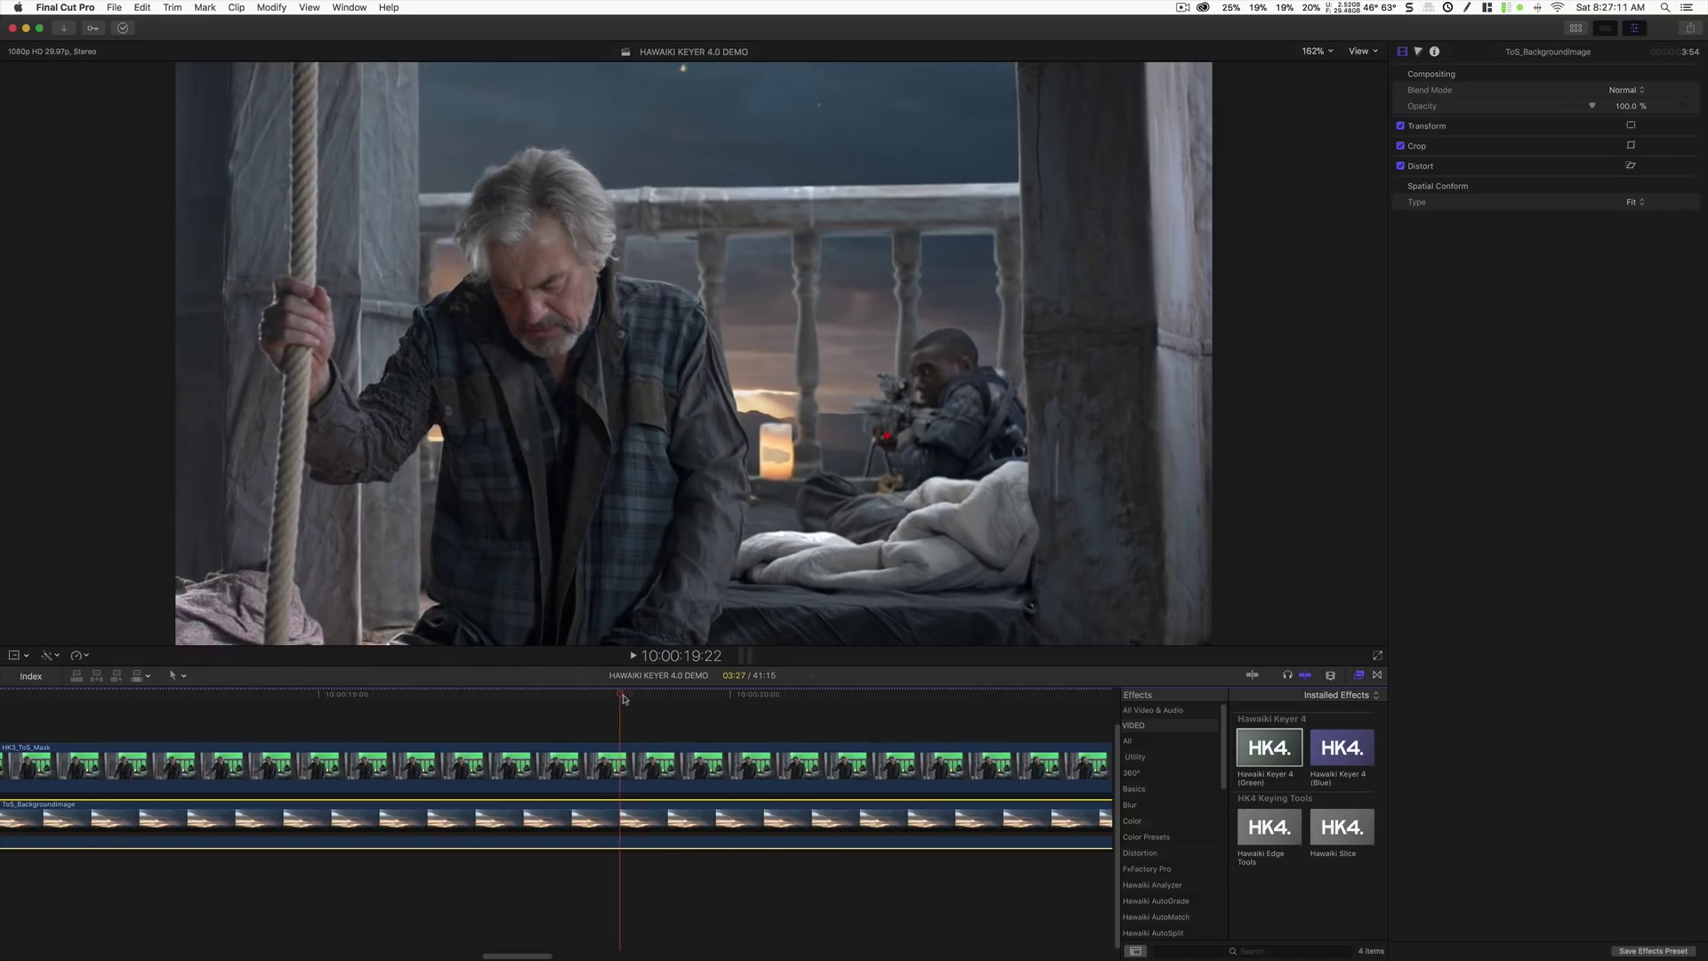
pyautogui.click(650, 762)
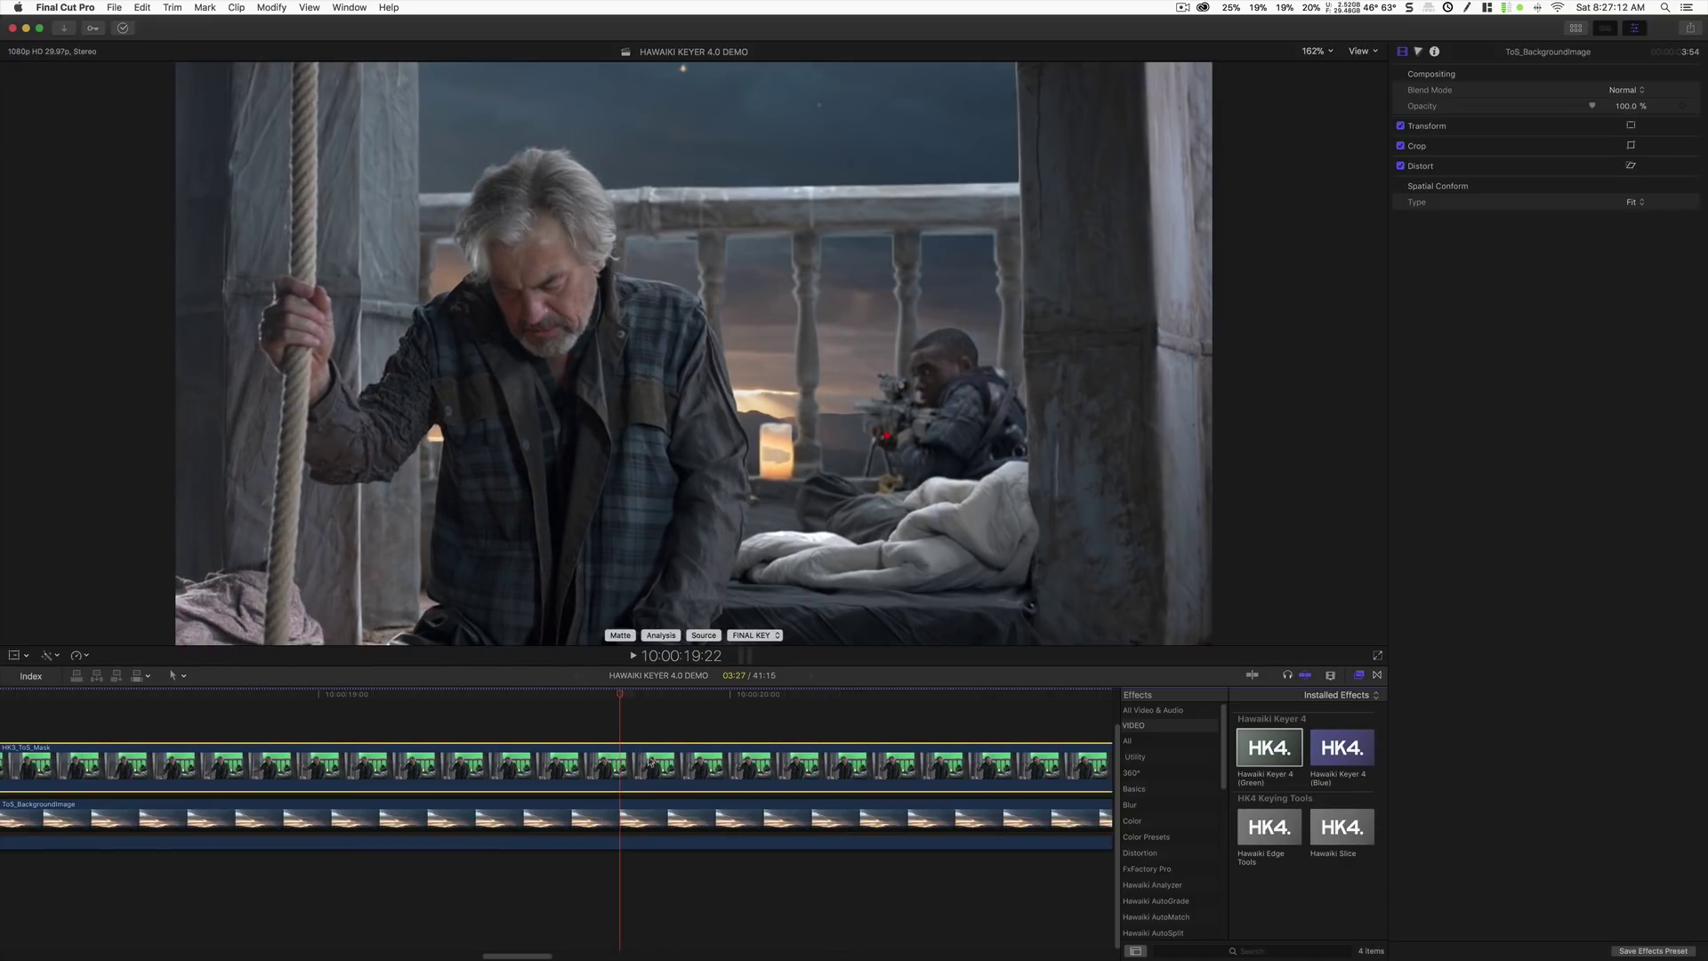
# Step: Switch the viewer to Analysis and raise the primary Density to 0.15
pyautogui.click(662, 635)
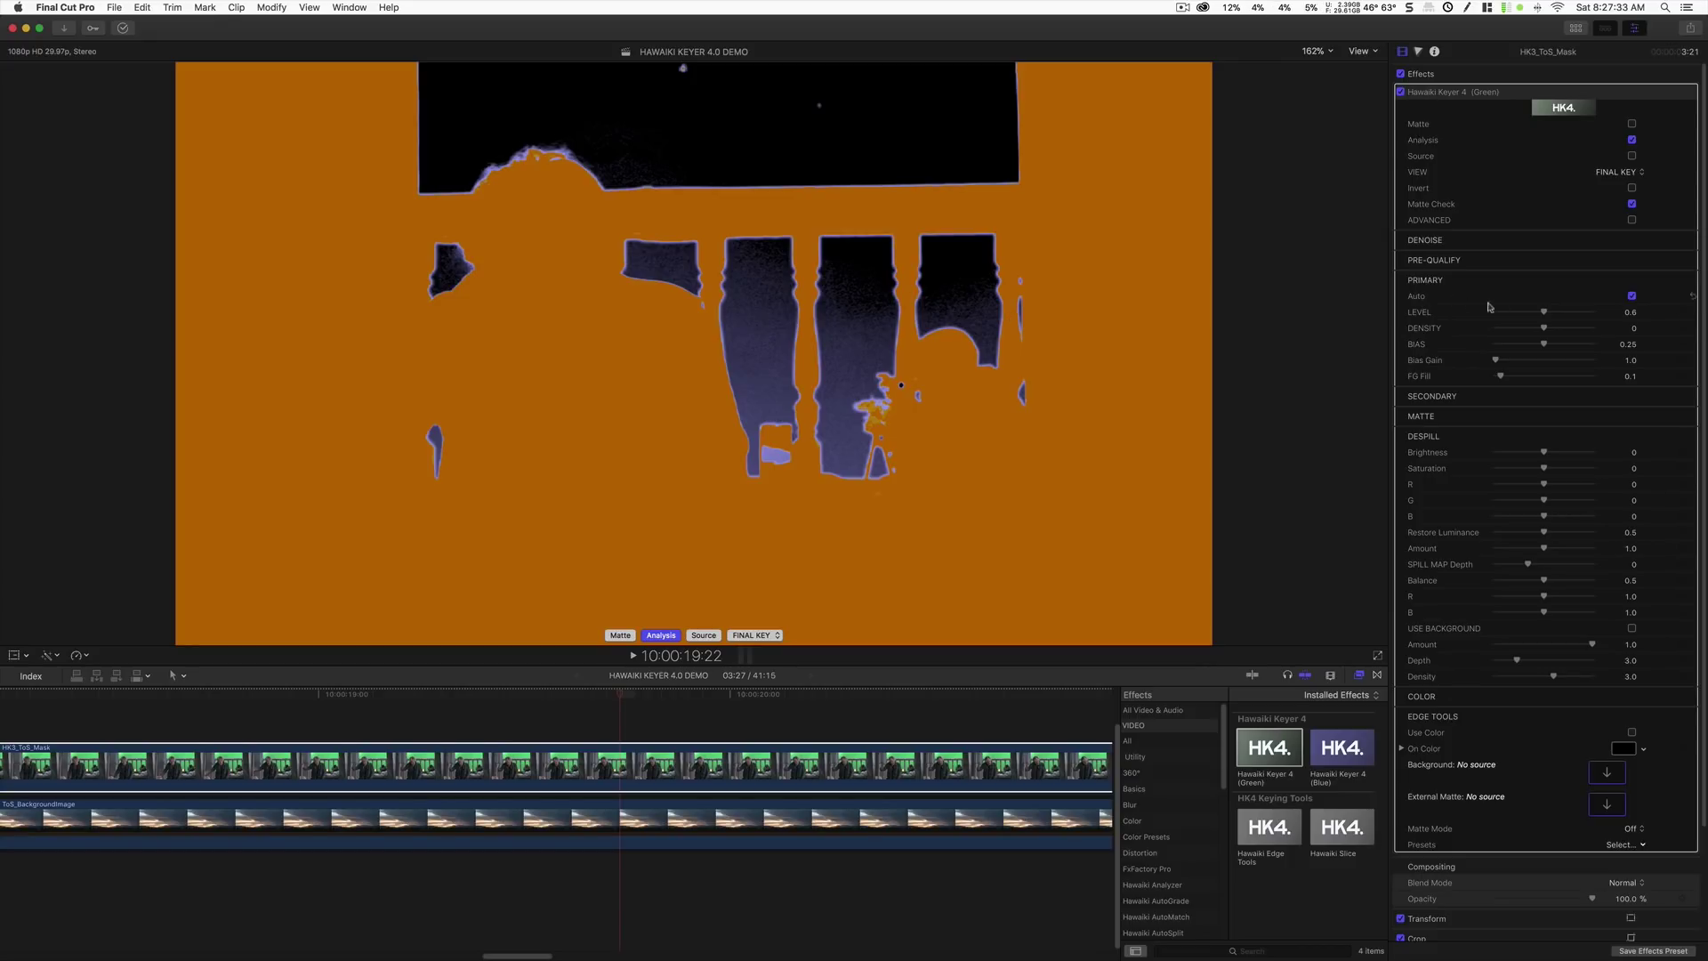
pyautogui.moveTo(1543, 331); pyautogui.dragTo(1556, 329)
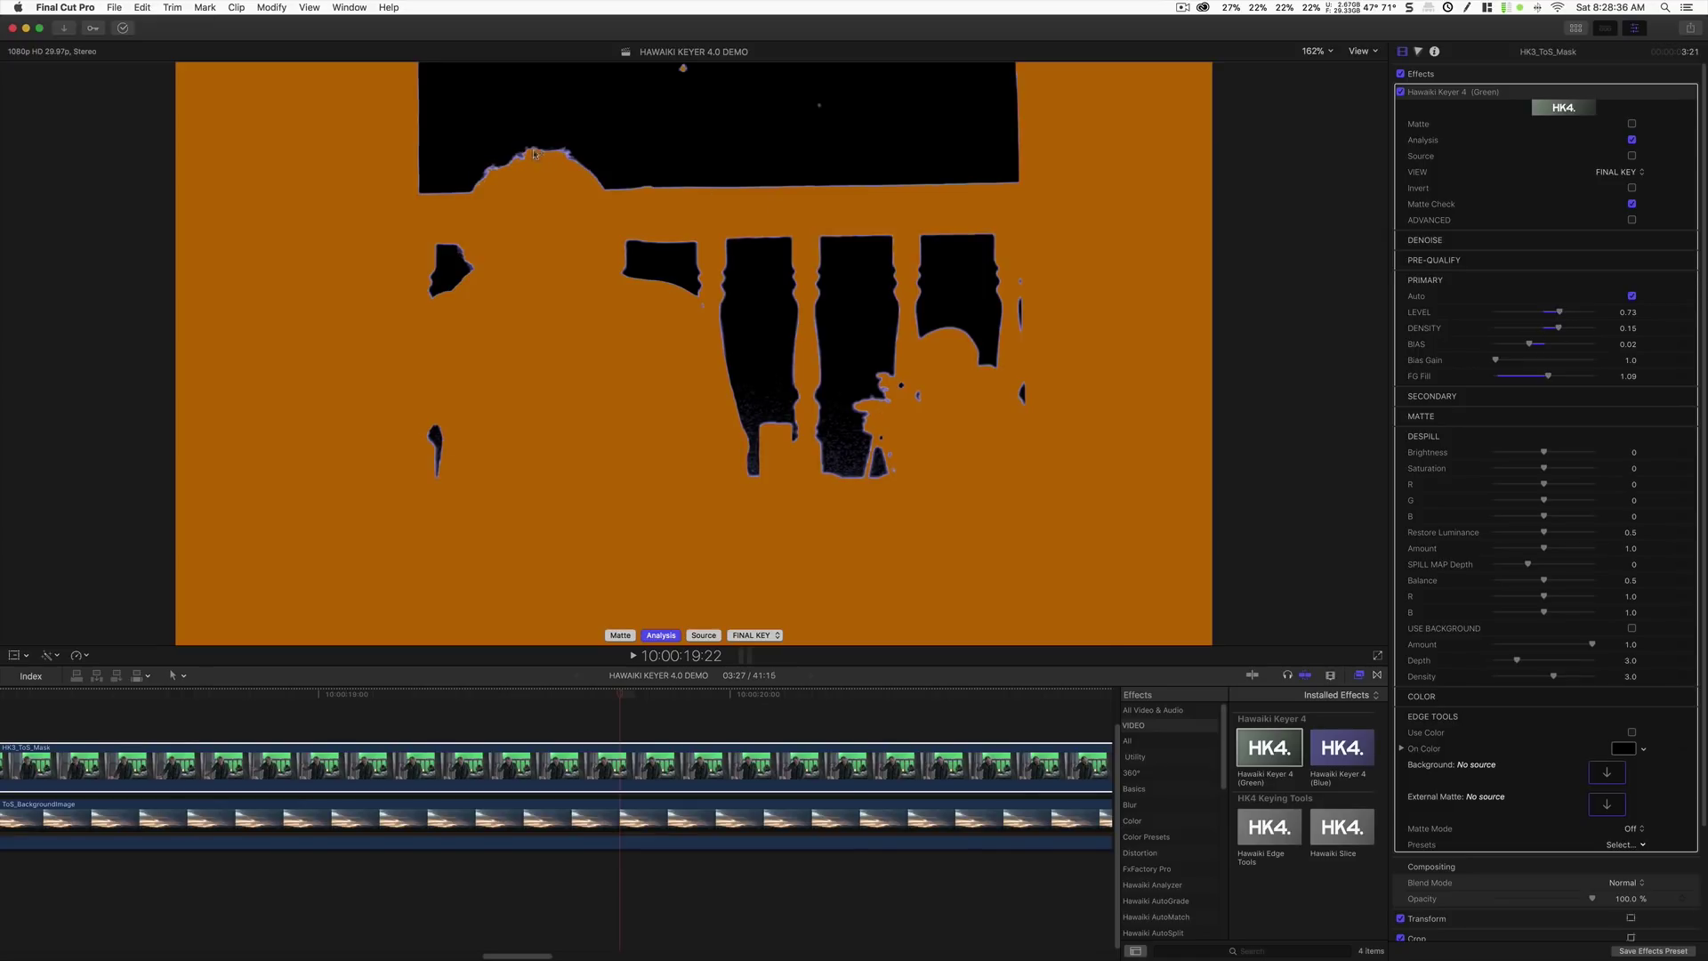
pyautogui.click(662, 635)
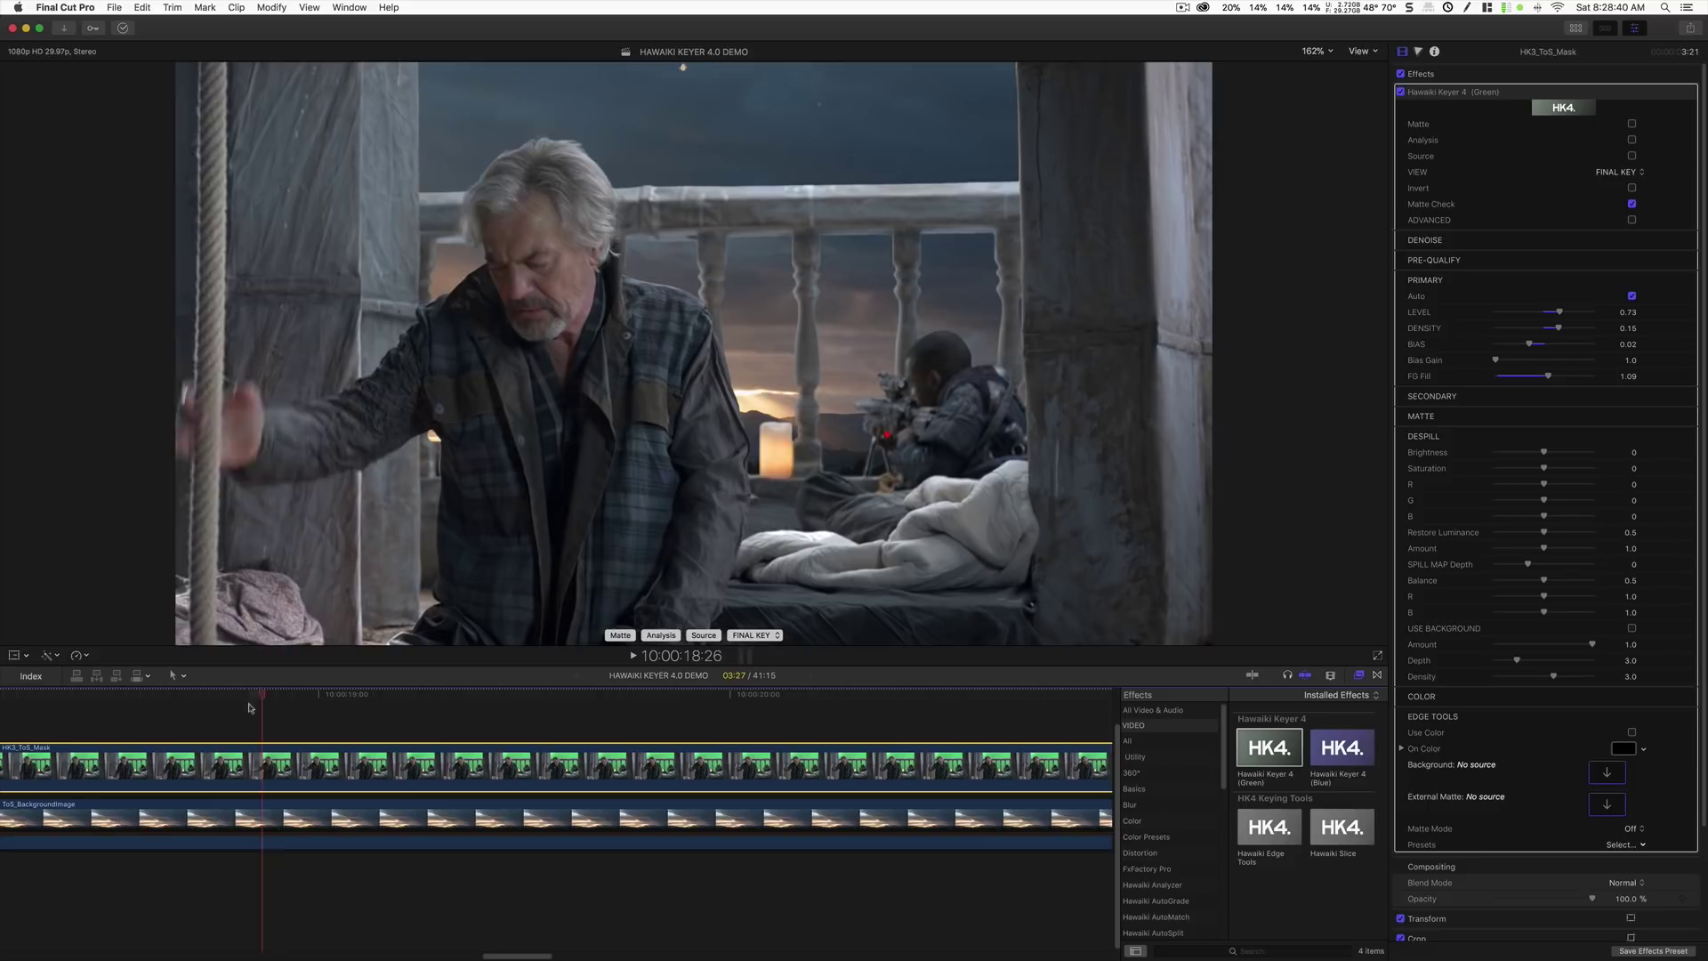
pyautogui.click(183, 703)
pyautogui.press('space')
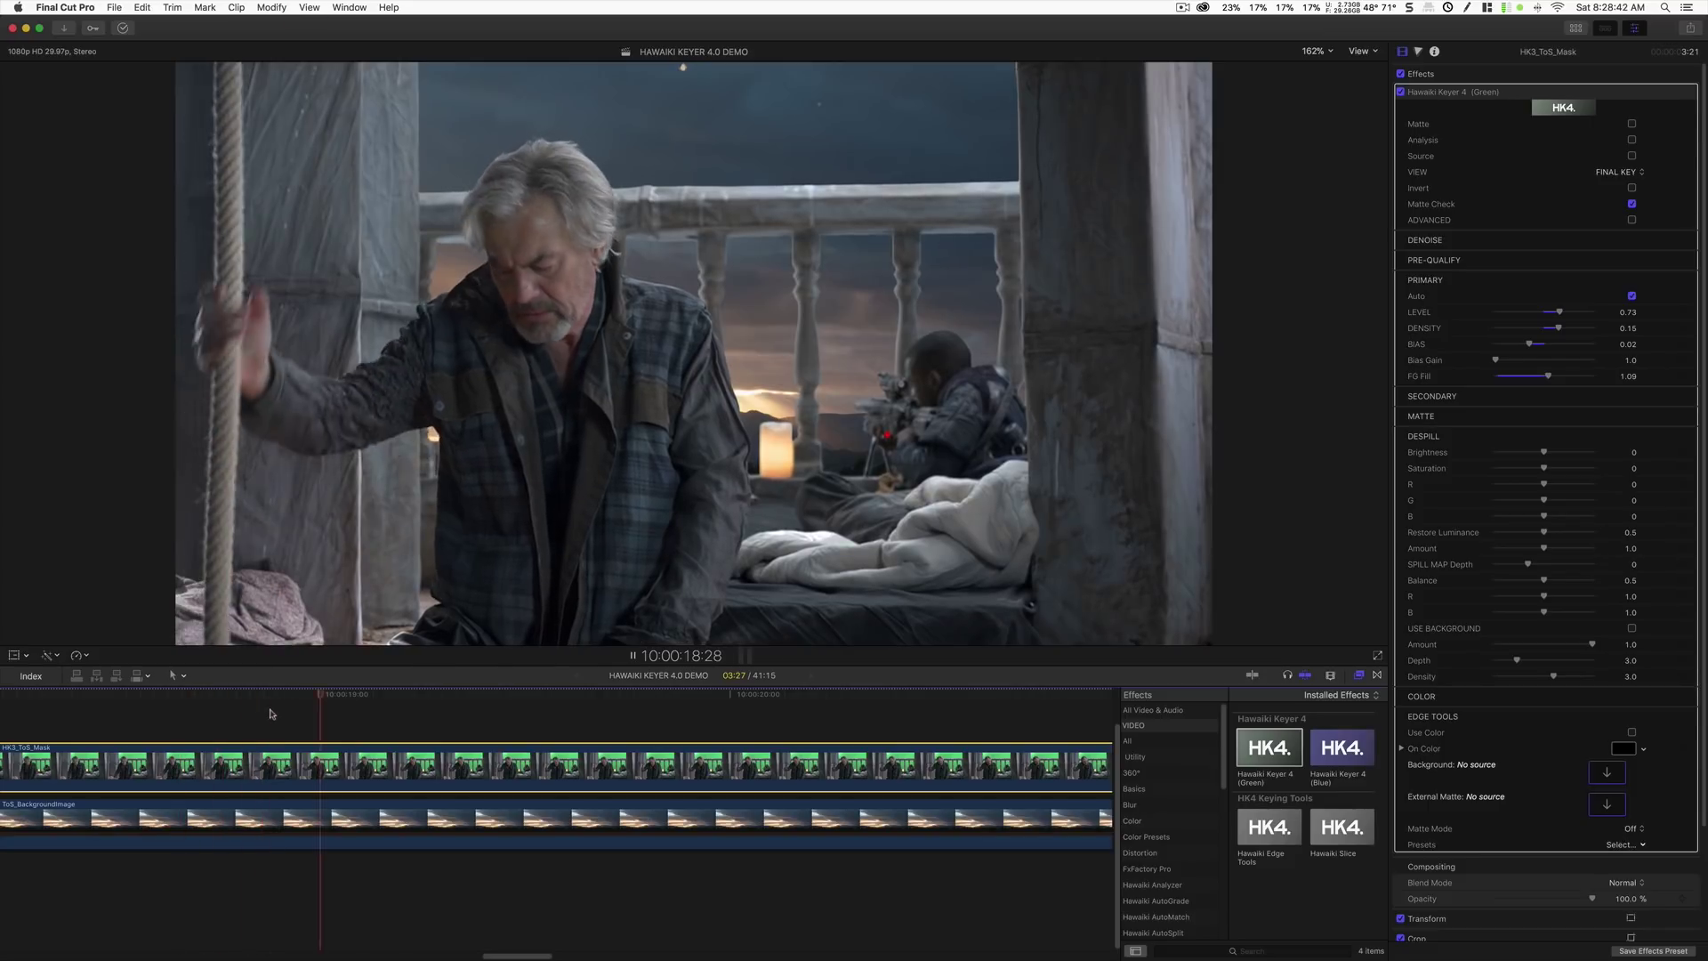
pyautogui.press('space')
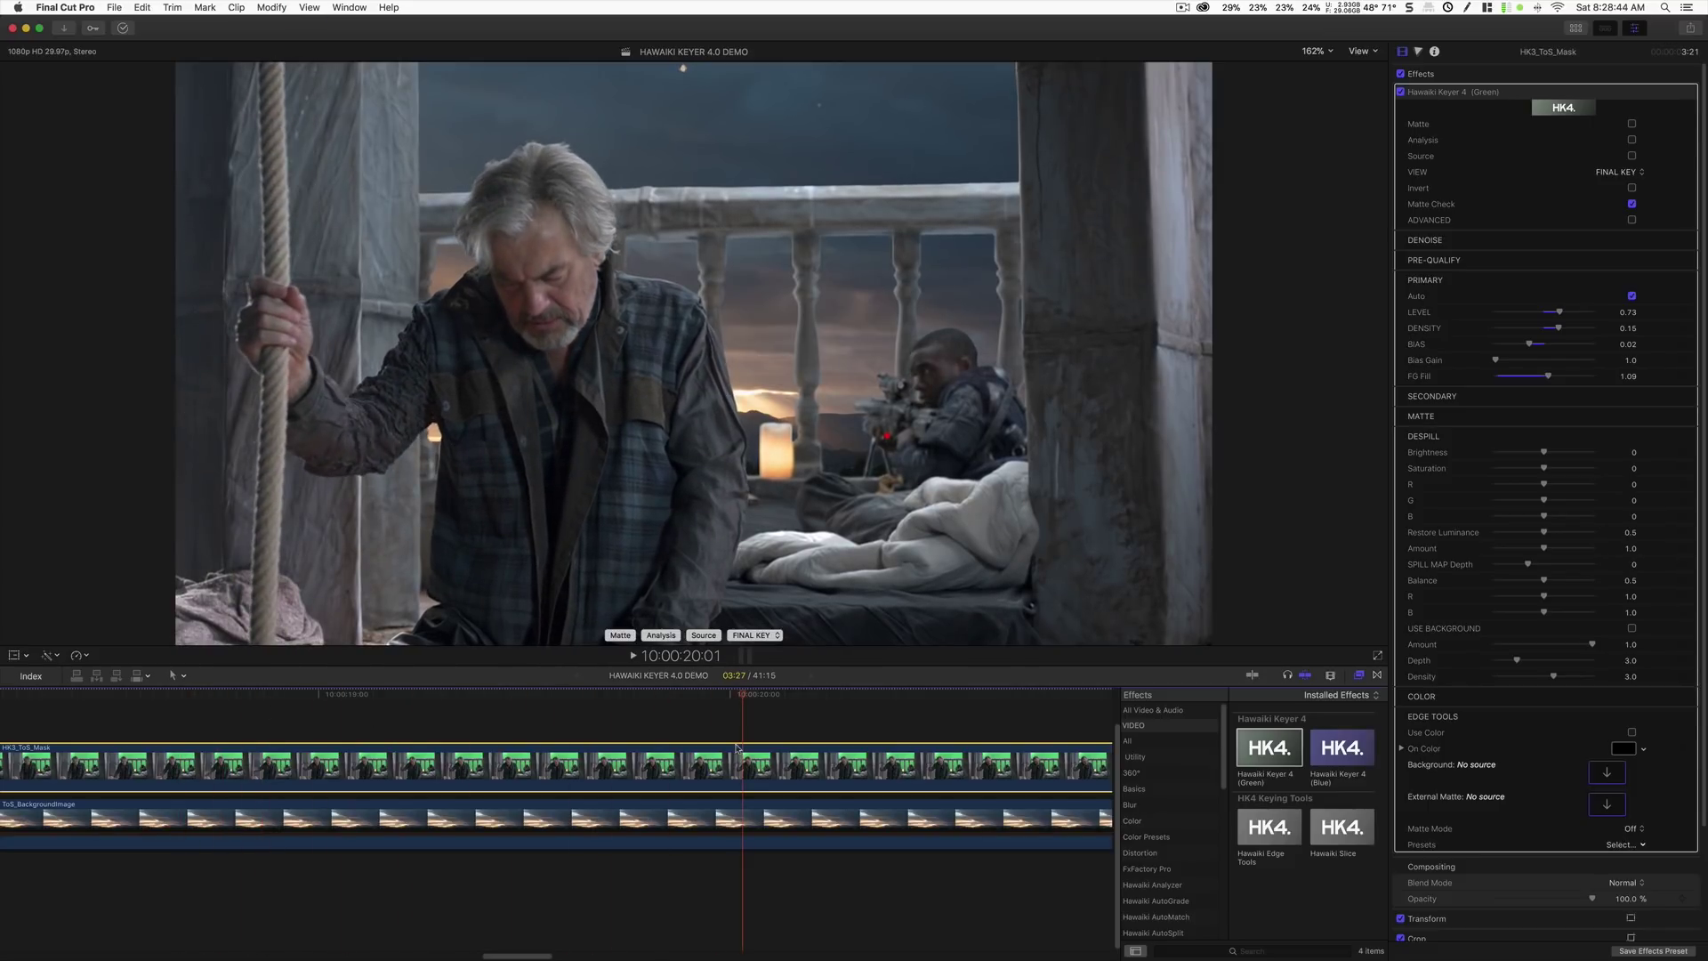
pyautogui.click(182, 703)
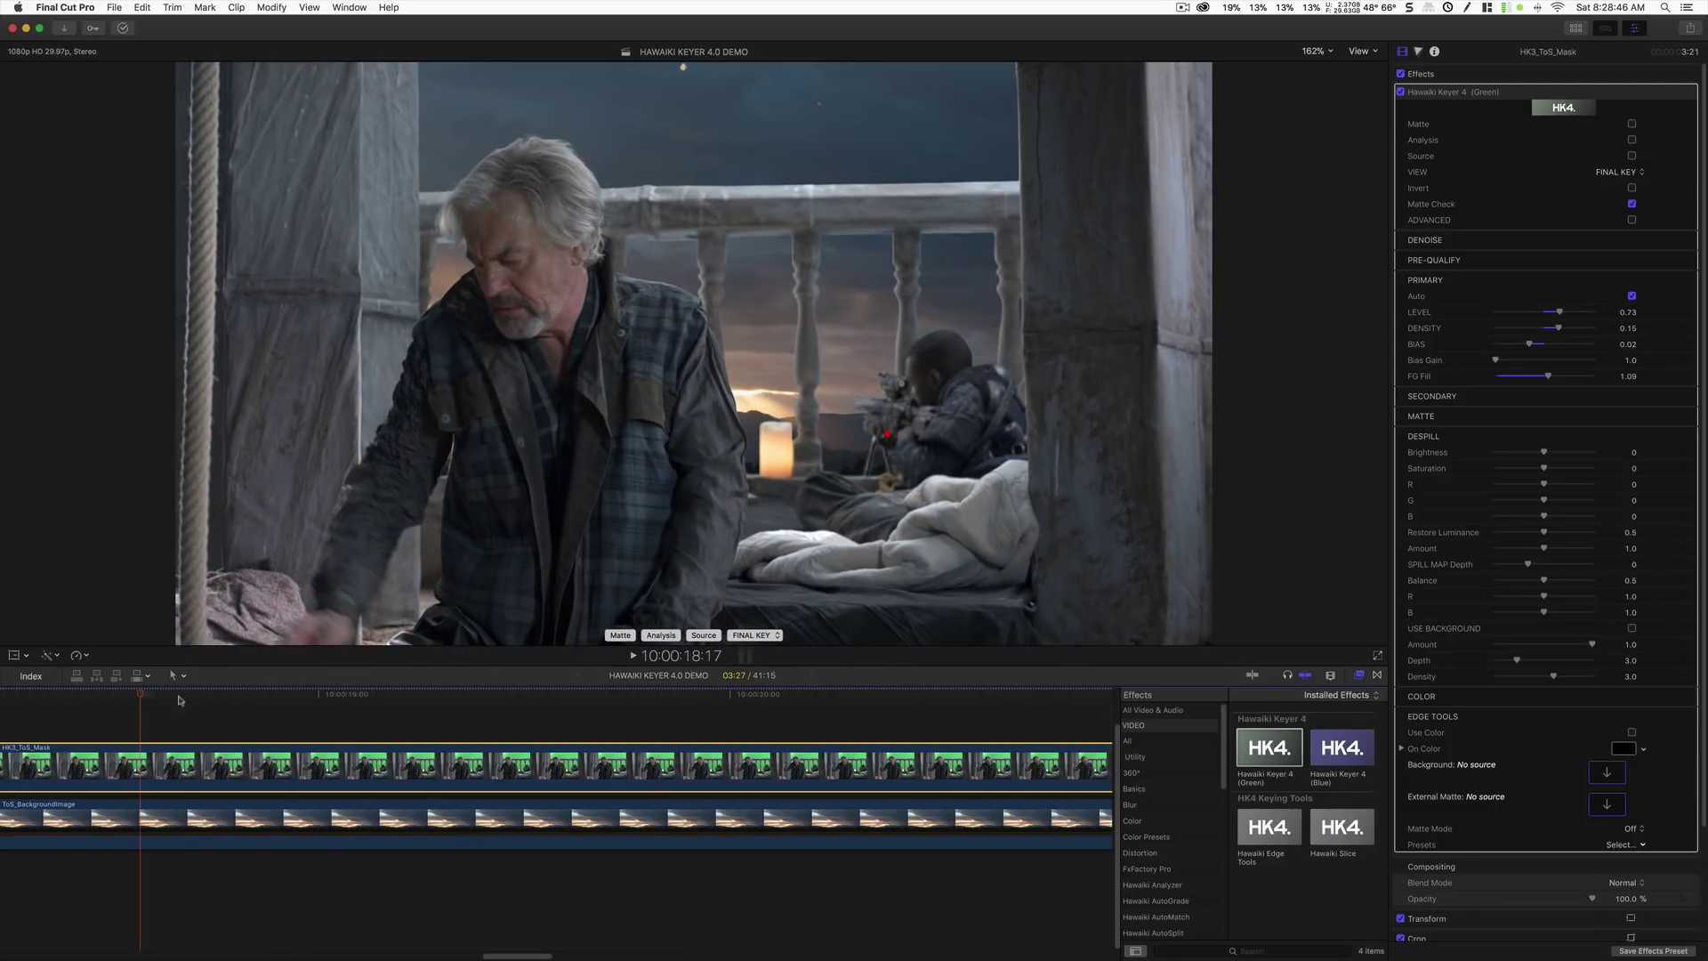
pyautogui.press('space')
pyautogui.press('space')
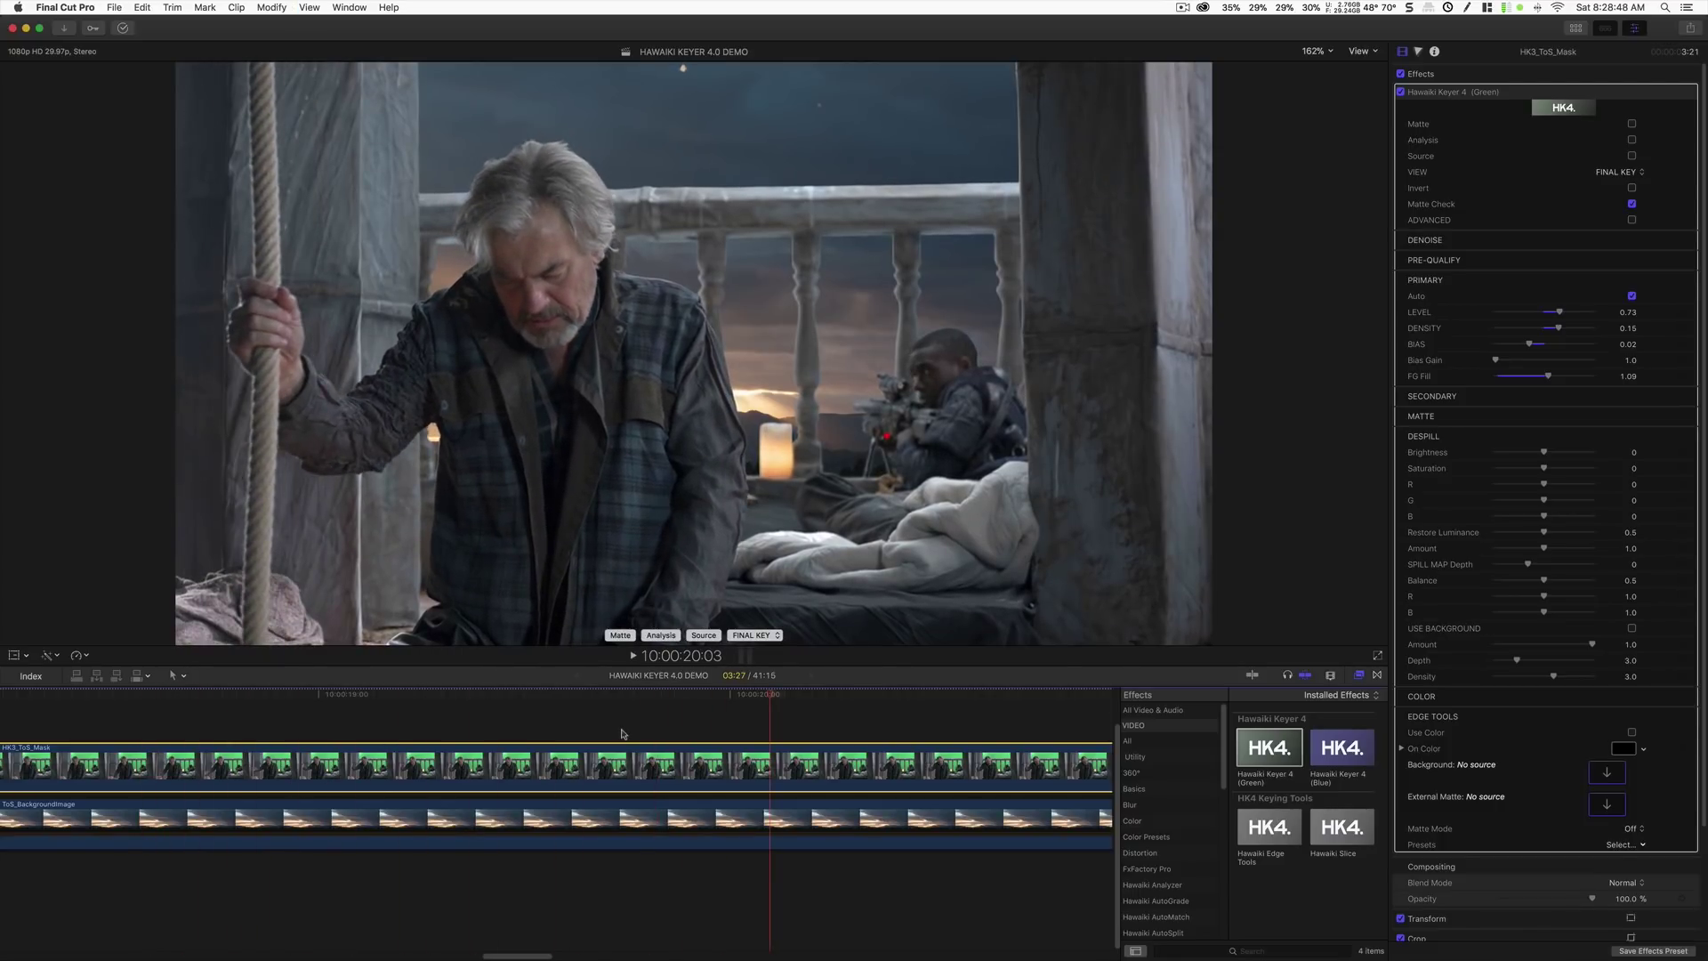
pyautogui.moveTo(767, 698); pyautogui.dragTo(580, 699)
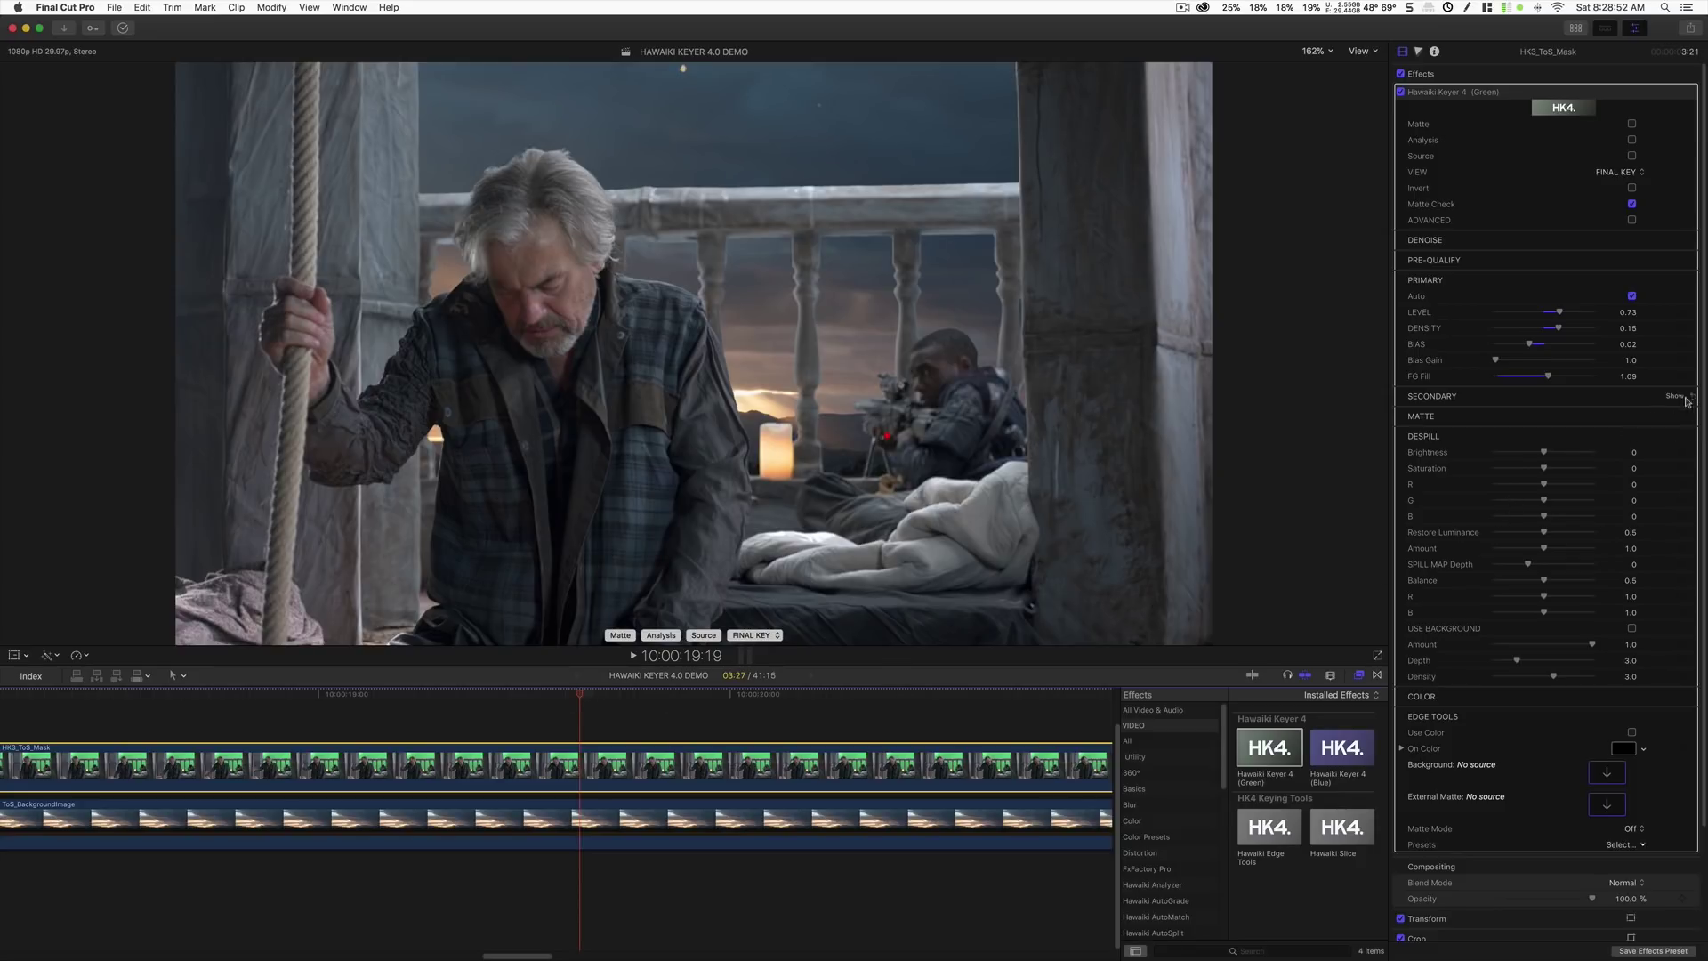
# Step: Expand the secondary key and fit its tracking area and mask ellipse around the man's head
pyautogui.click(1679, 398)
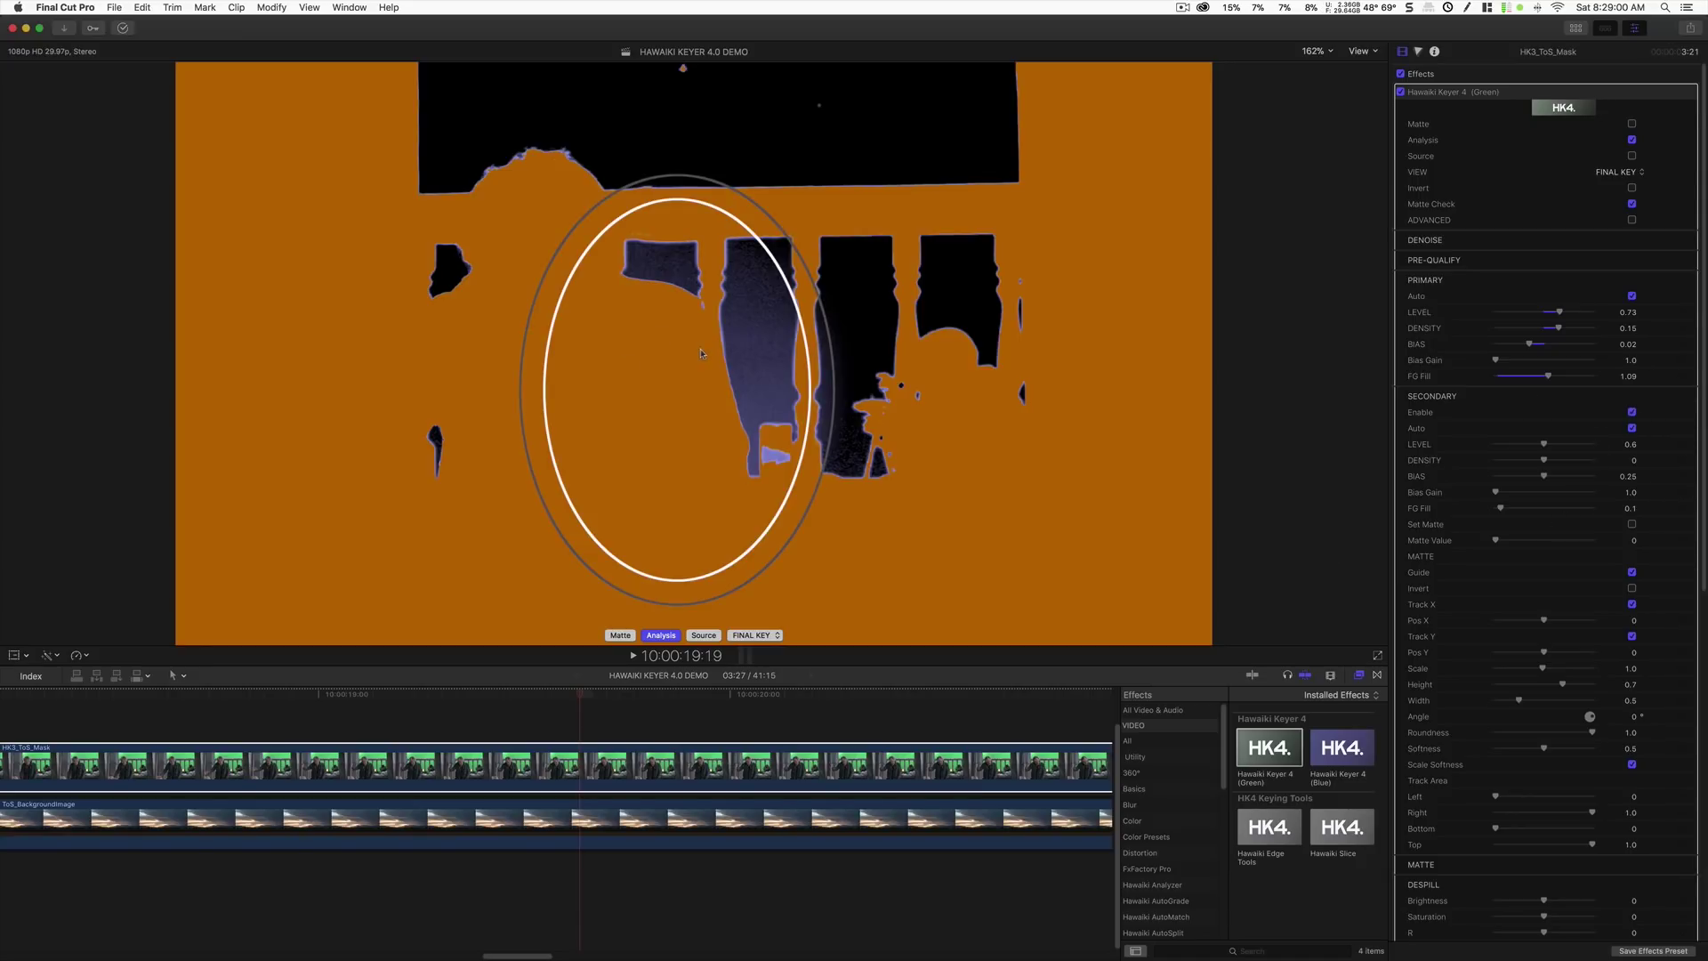
pyautogui.scroll(-2, 1533, 566)
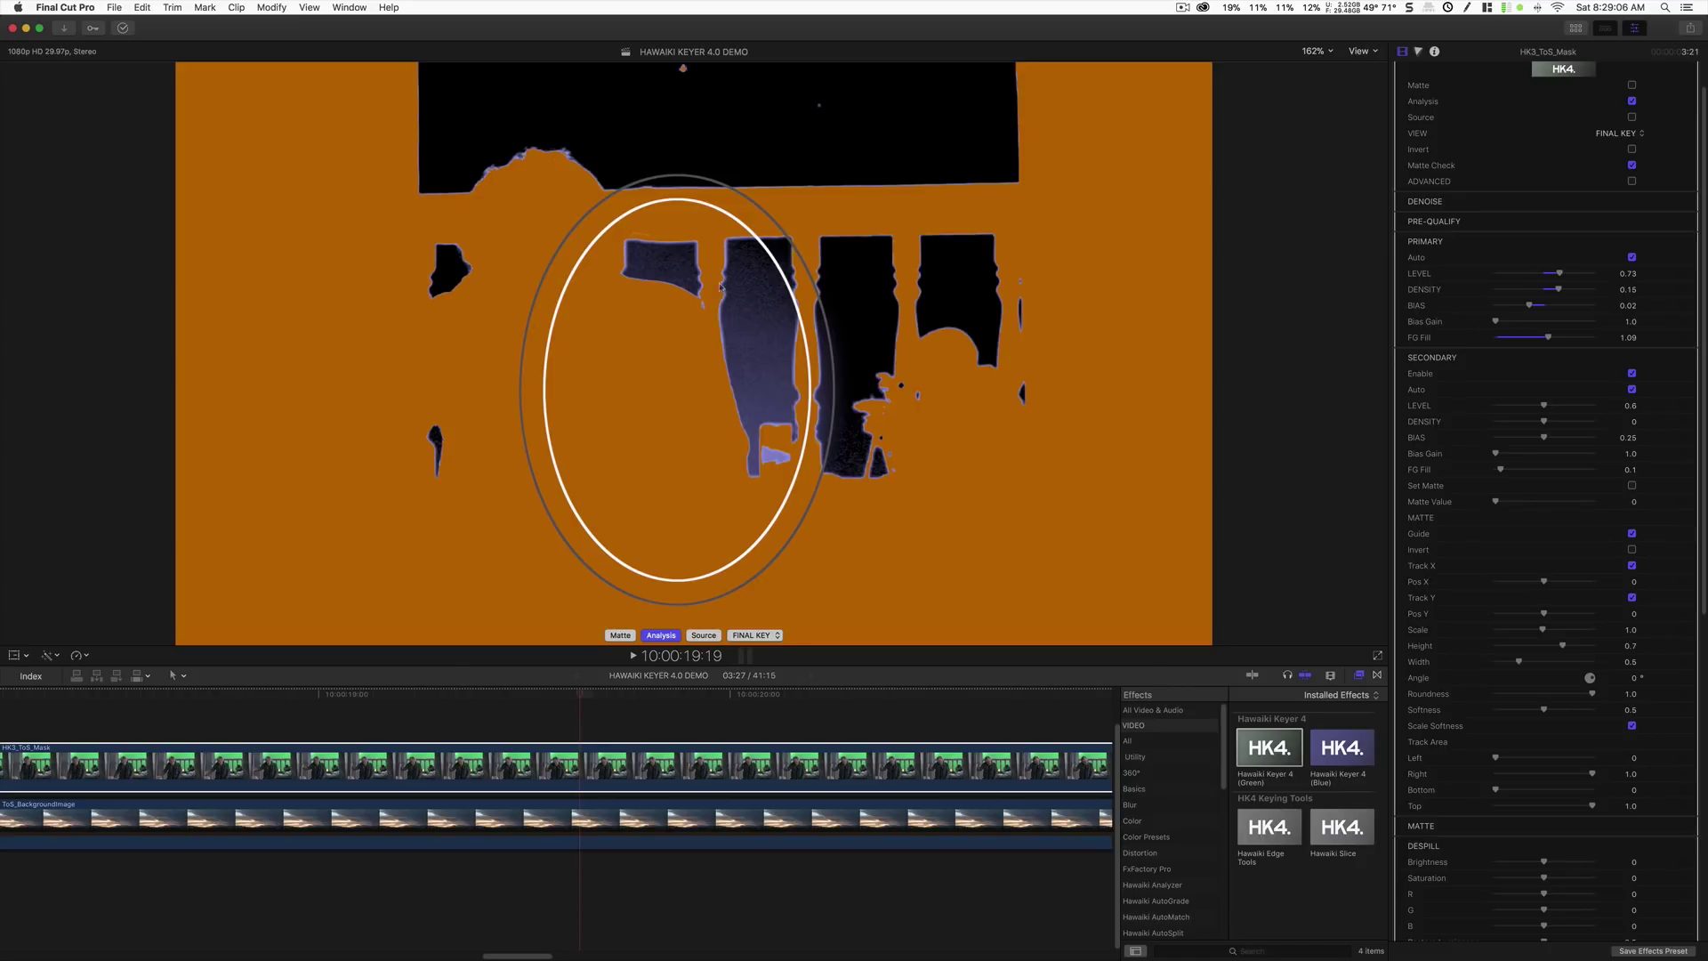
pyautogui.scroll(-4, 1572, 496)
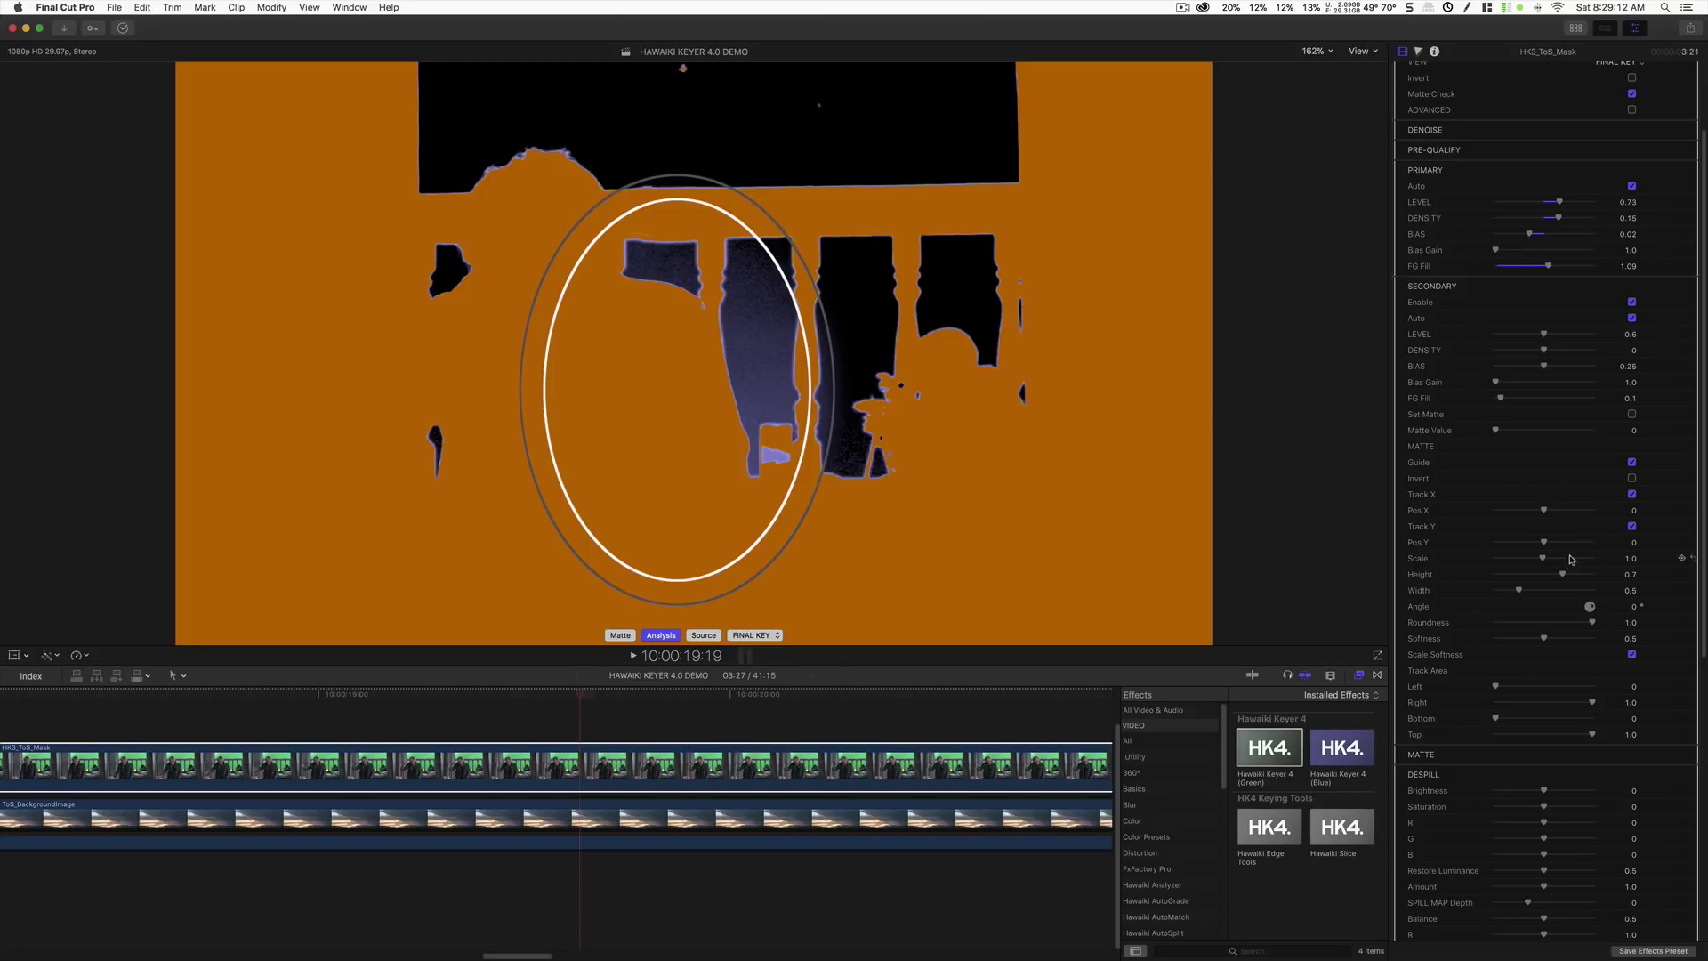
pyautogui.moveTo(1495, 686); pyautogui.dragTo(1541, 707)
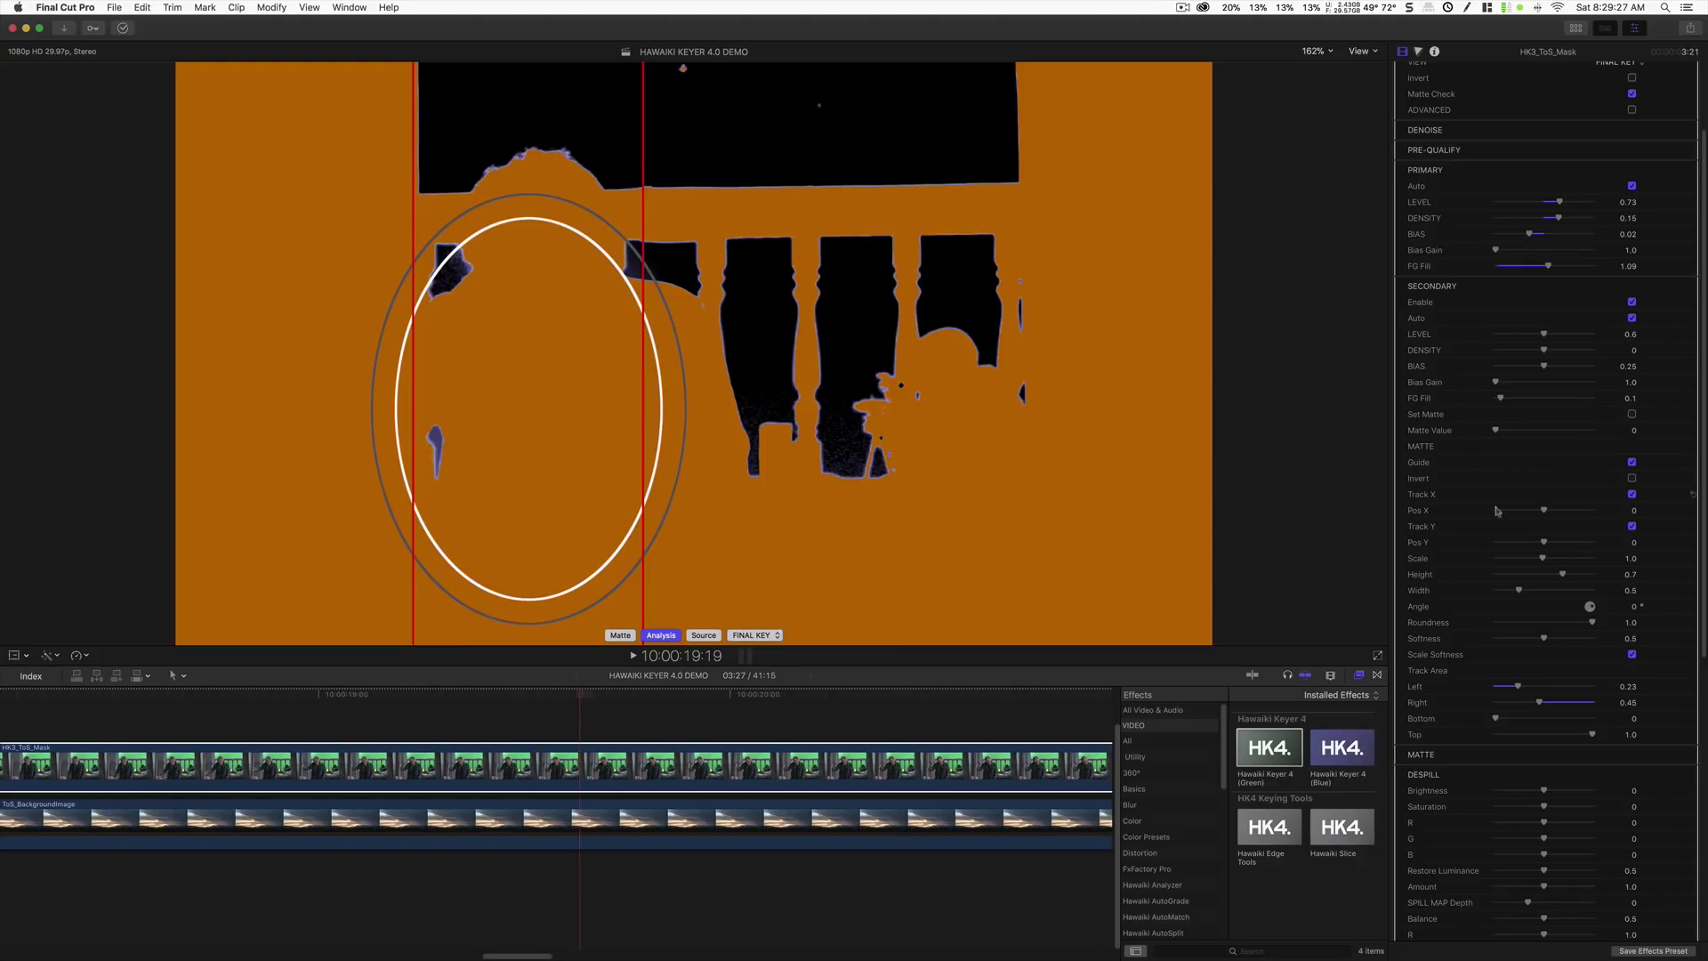
pyautogui.moveTo(1498, 719); pyautogui.dragTo(1581, 737)
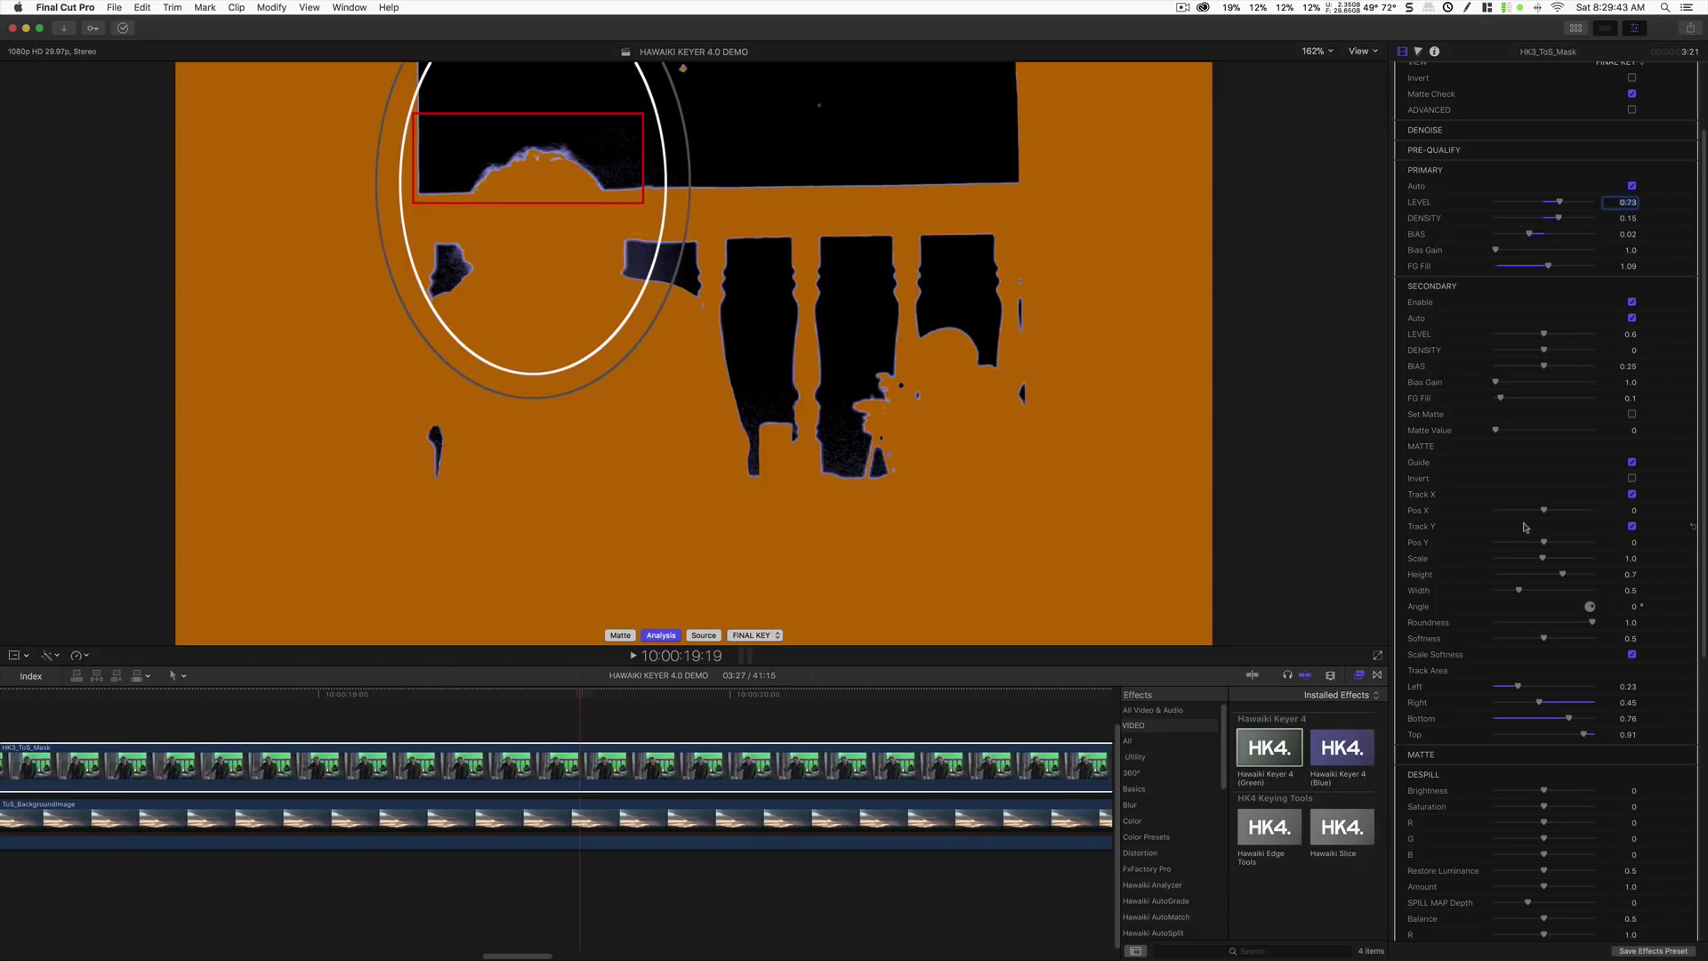
pyautogui.moveTo(1543, 559)
pyautogui.mouseDown()
pyautogui.moveTo(1529, 558)
pyautogui.moveTo(1543, 512)
pyautogui.moveTo(1541, 545)
pyautogui.mouseUp()
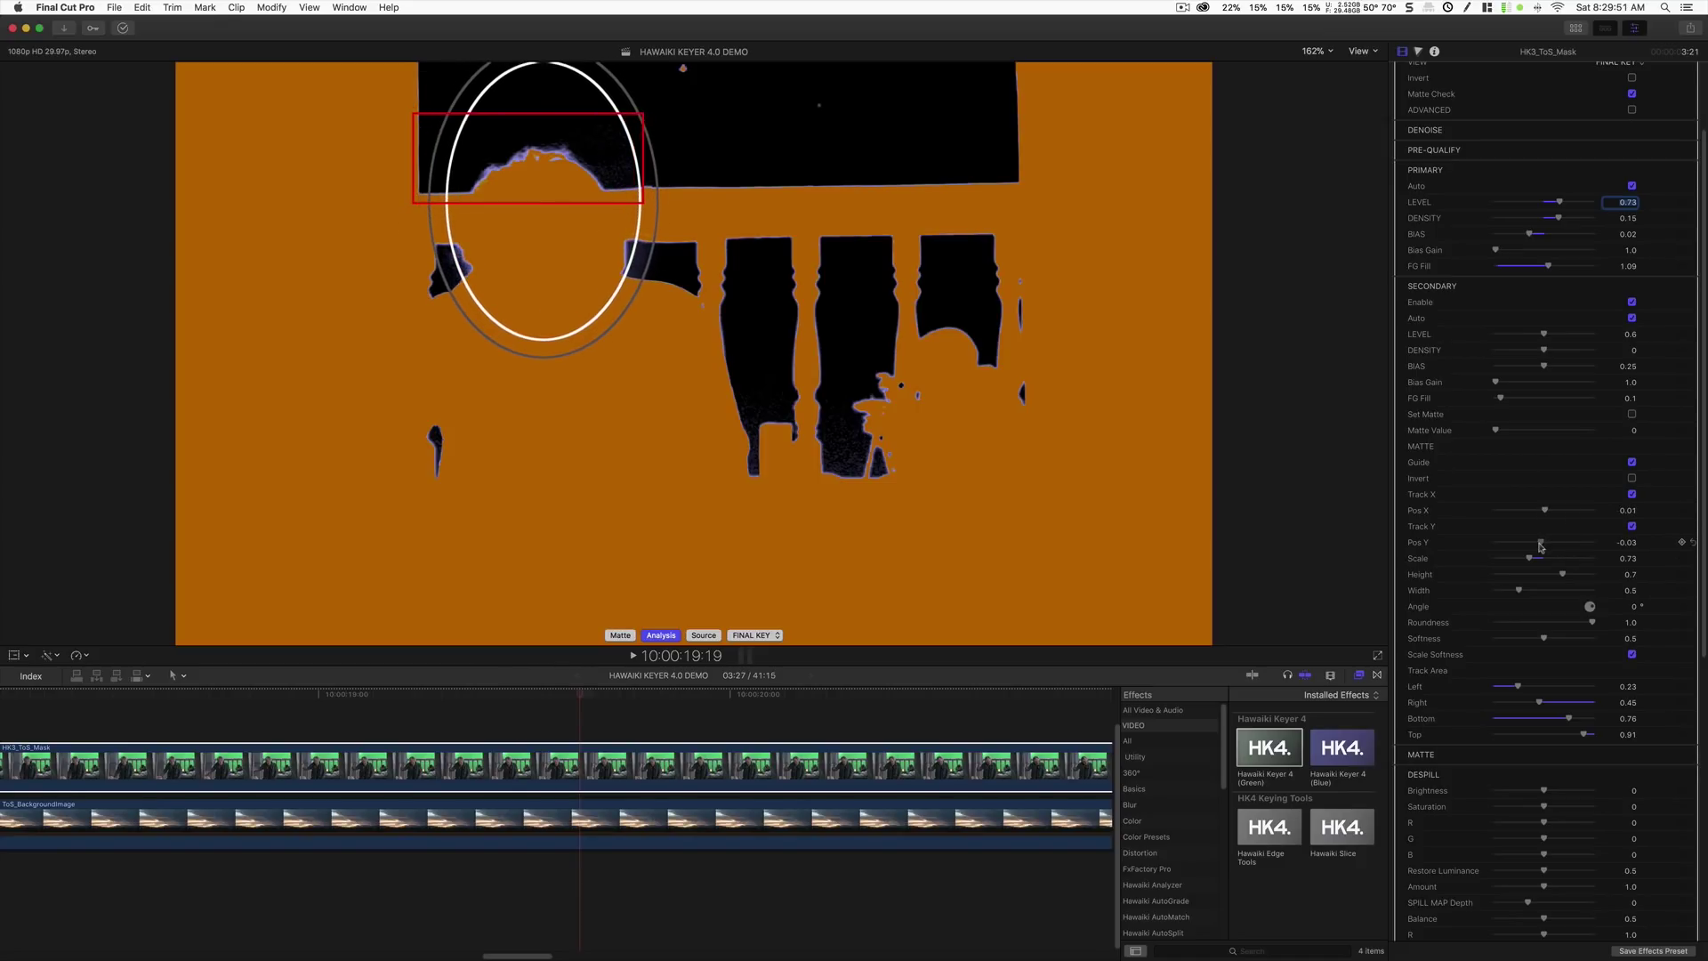
# Step: Toggle Track X off and on, then play the shot to check the tracked matte
pyautogui.click(1631, 494)
pyautogui.click(1632, 494)
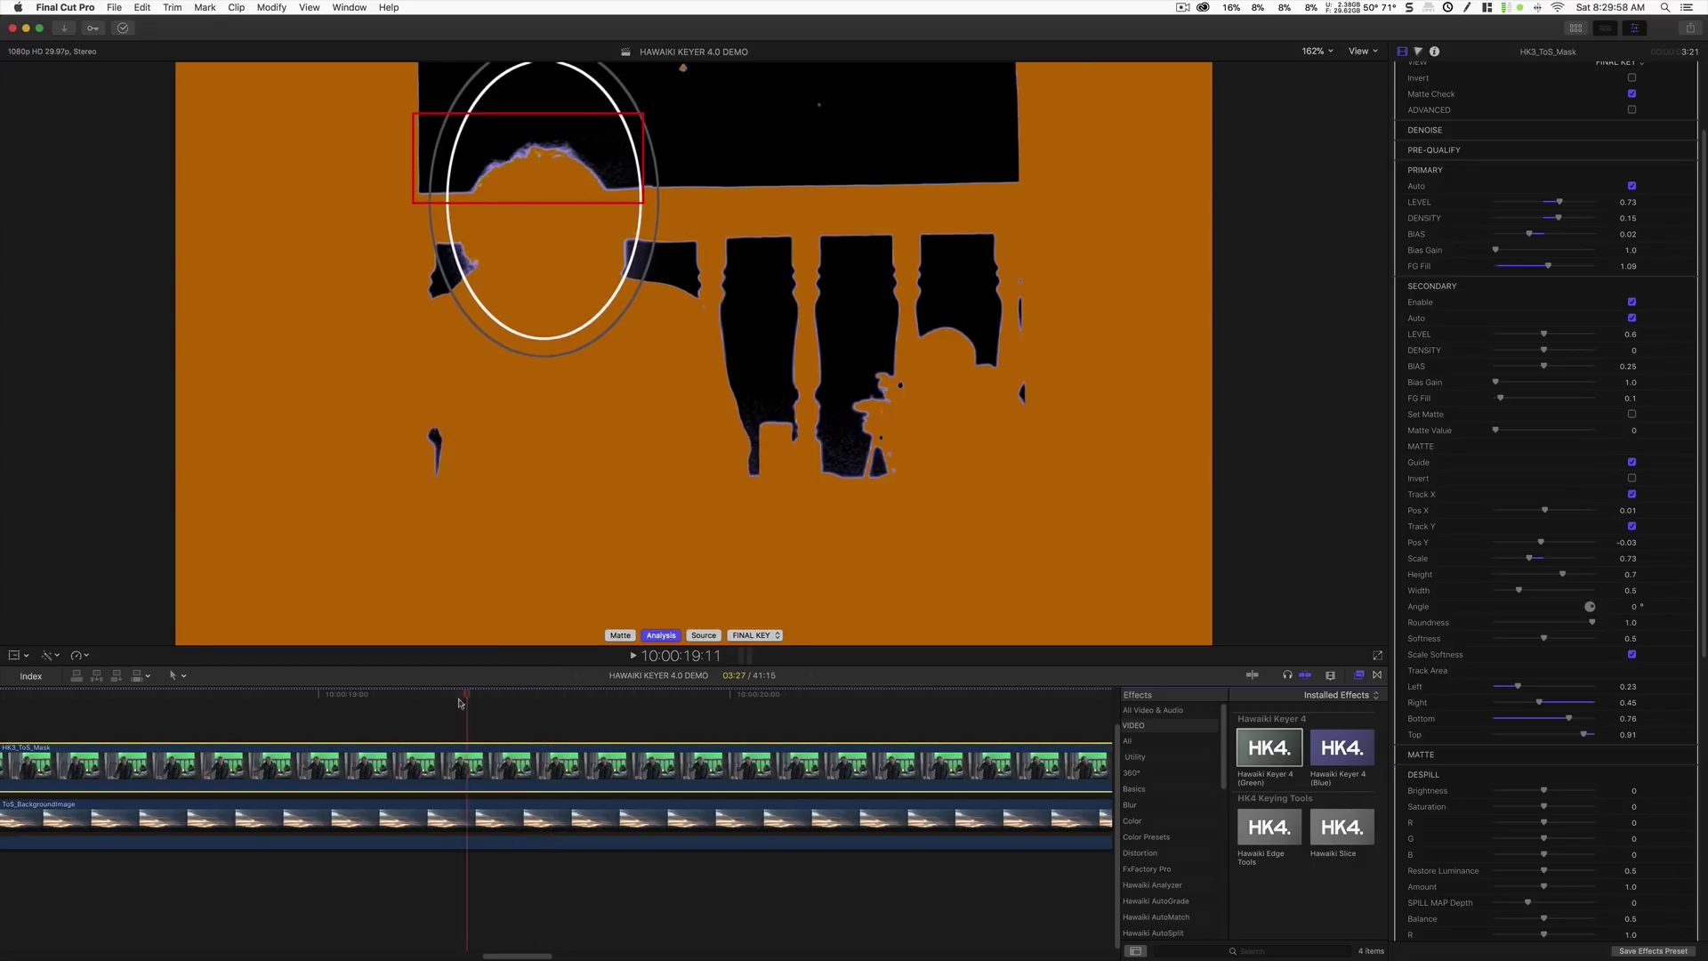
pyautogui.moveTo(459, 703); pyautogui.dragTo(62, 713)
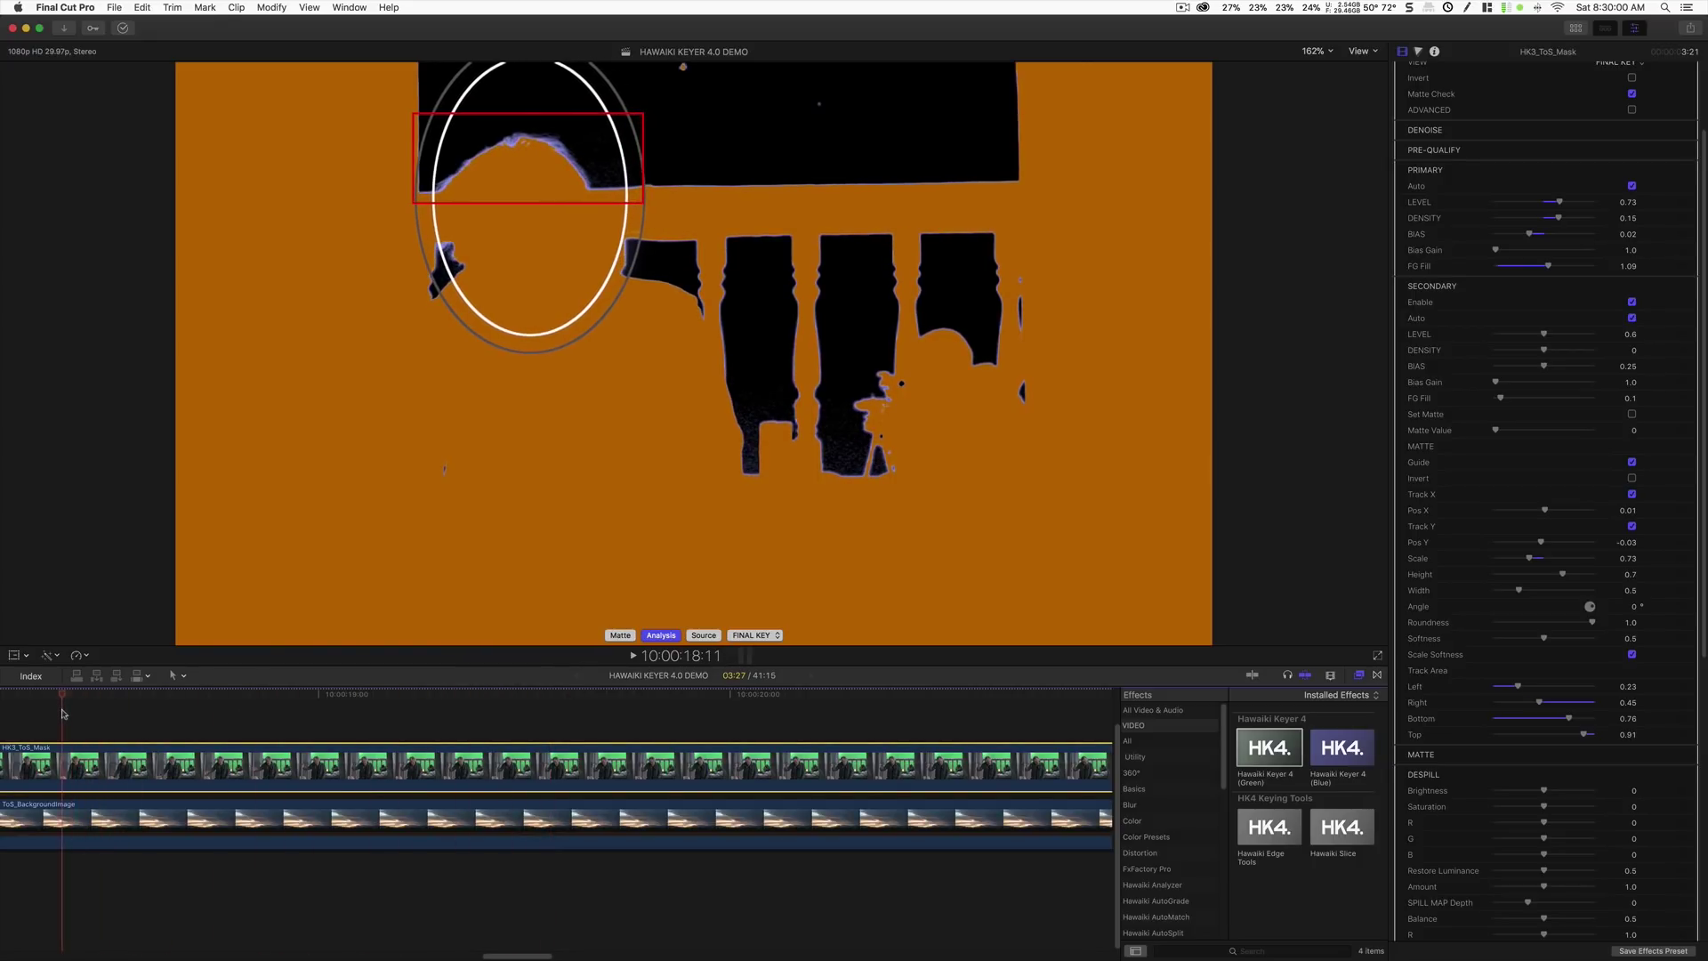
pyautogui.press('space')
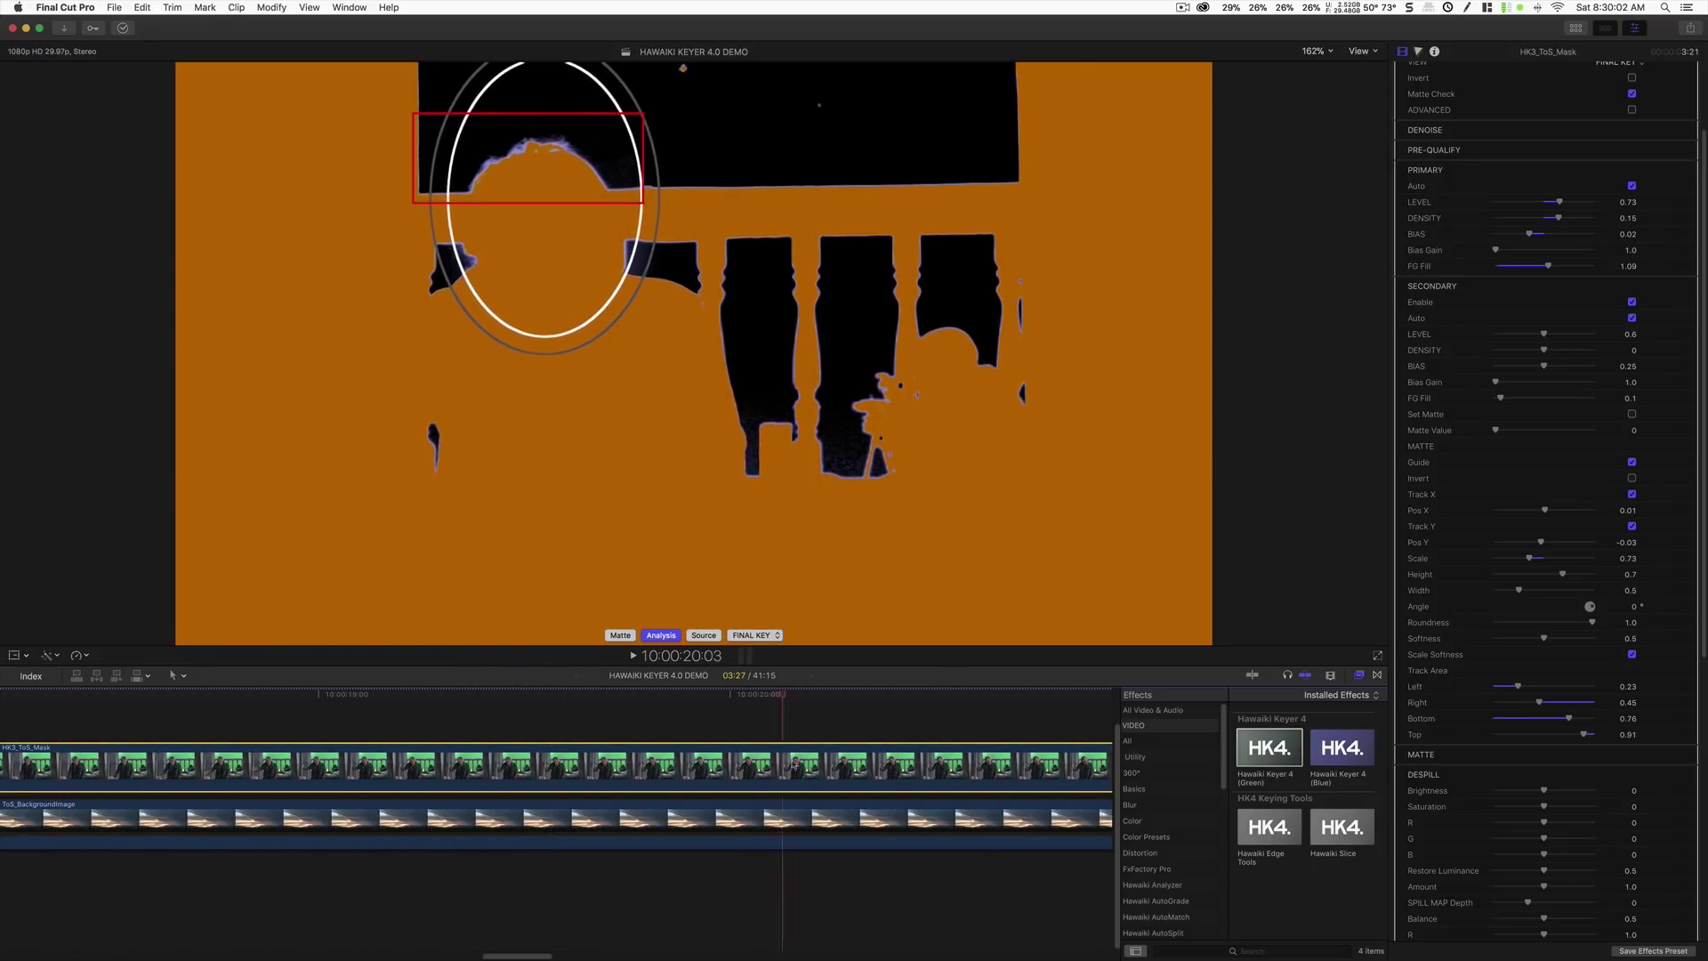
# Step: At frame 10:00:19:07, set secondary Level to 0.67 and FG Fill to 0.23
pyautogui.hotkey('shift', '/')
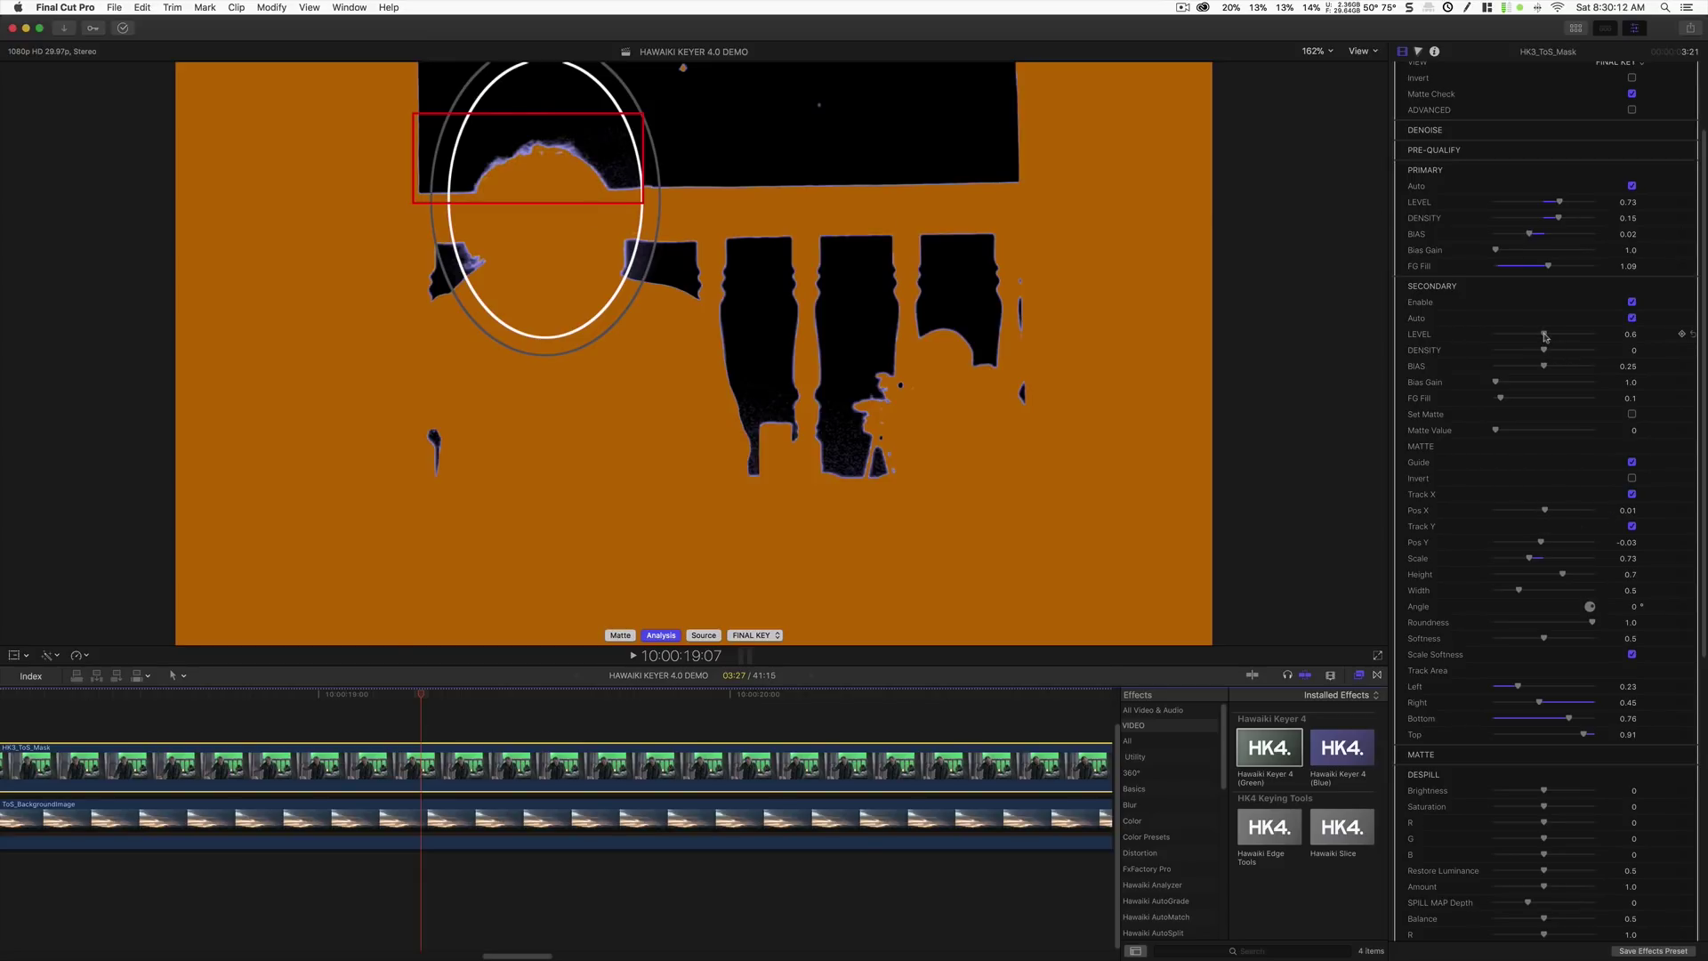
pyautogui.moveTo(1544, 335); pyautogui.dragTo(1548, 351)
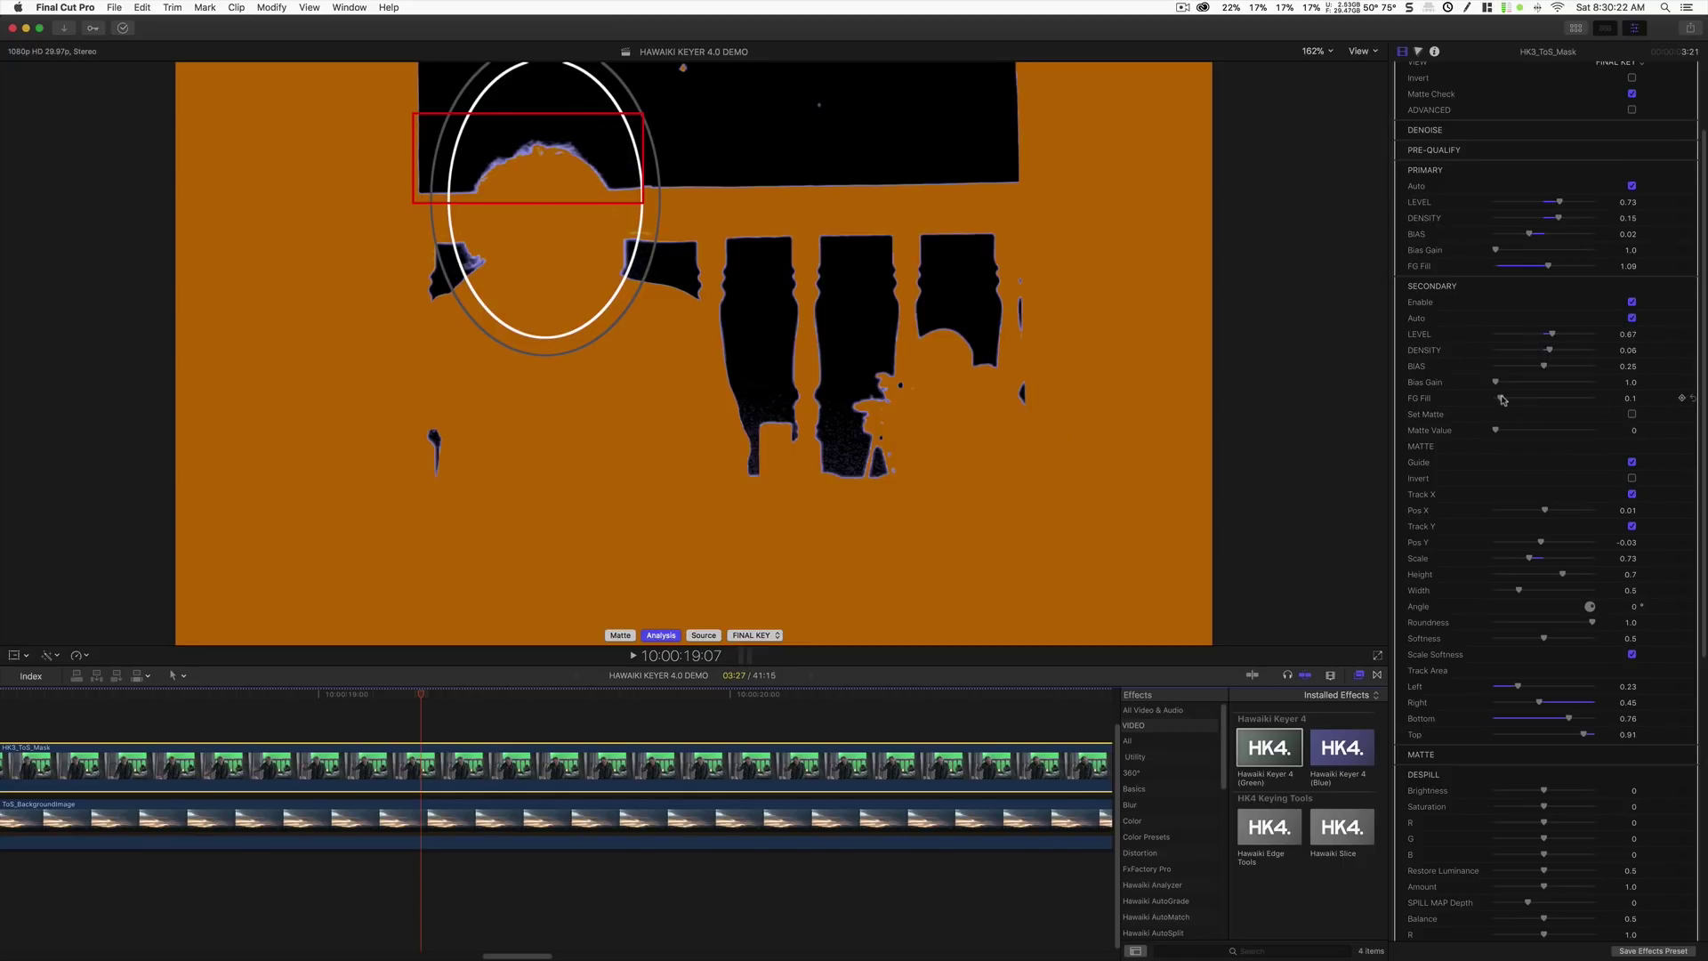
pyautogui.moveTo(1503, 401); pyautogui.dragTo(1509, 403)
# Step: Toggle the secondary key to compare, then show the composite instead of the analysis matte
pyautogui.click(1633, 303)
pyautogui.click(1632, 302)
pyautogui.click(1632, 303)
pyautogui.click(1632, 302)
pyautogui.click(668, 636)
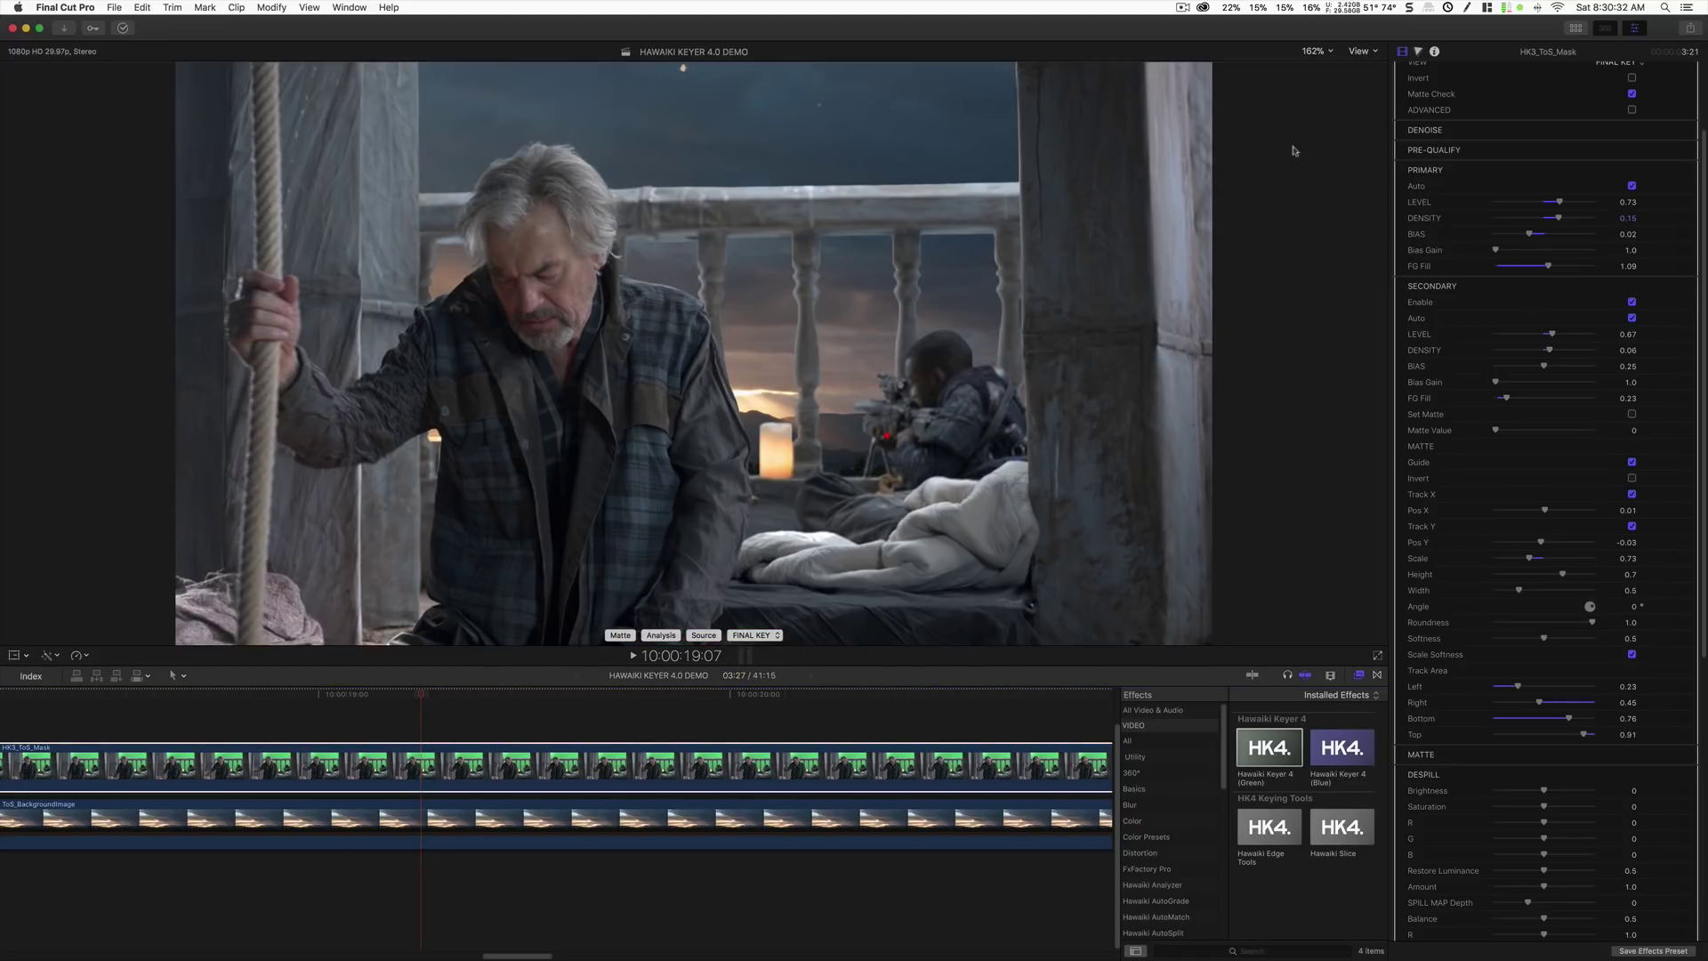
# Step: Zoom the viewer to 400% to inspect hair edges without the secondary key, then fit the frame
pyautogui.click(1315, 51)
pyautogui.click(1087, 245)
pyautogui.scroll(3, 1361, 354)
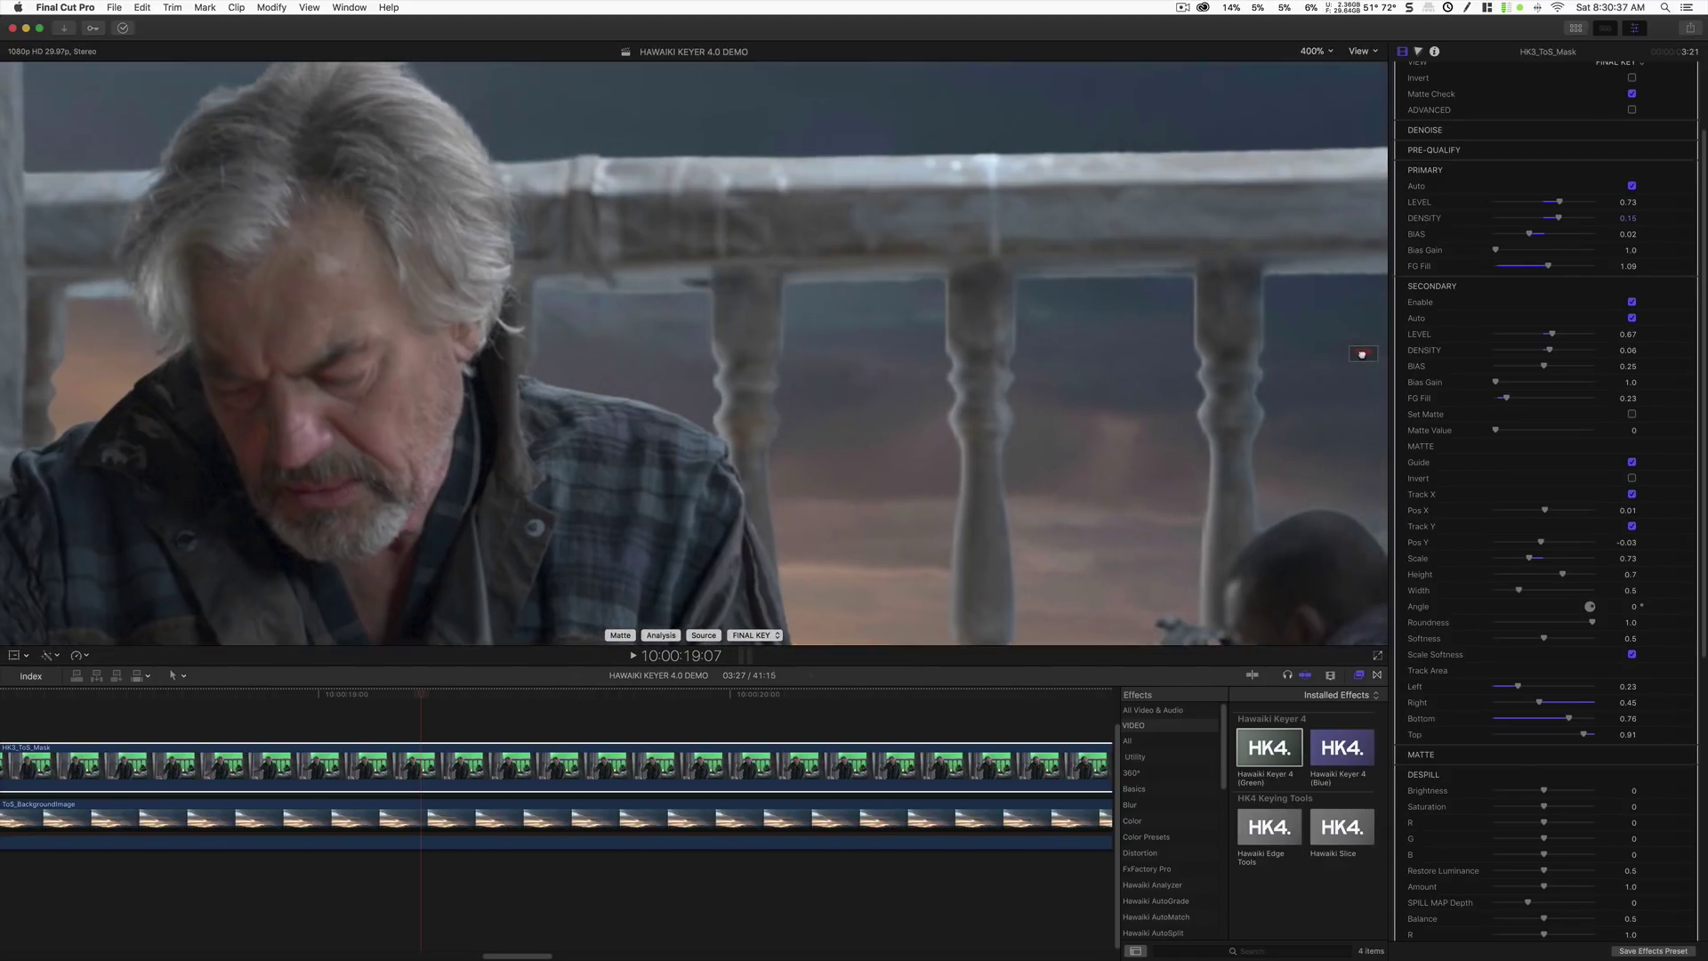
pyautogui.scroll(3, 1361, 354)
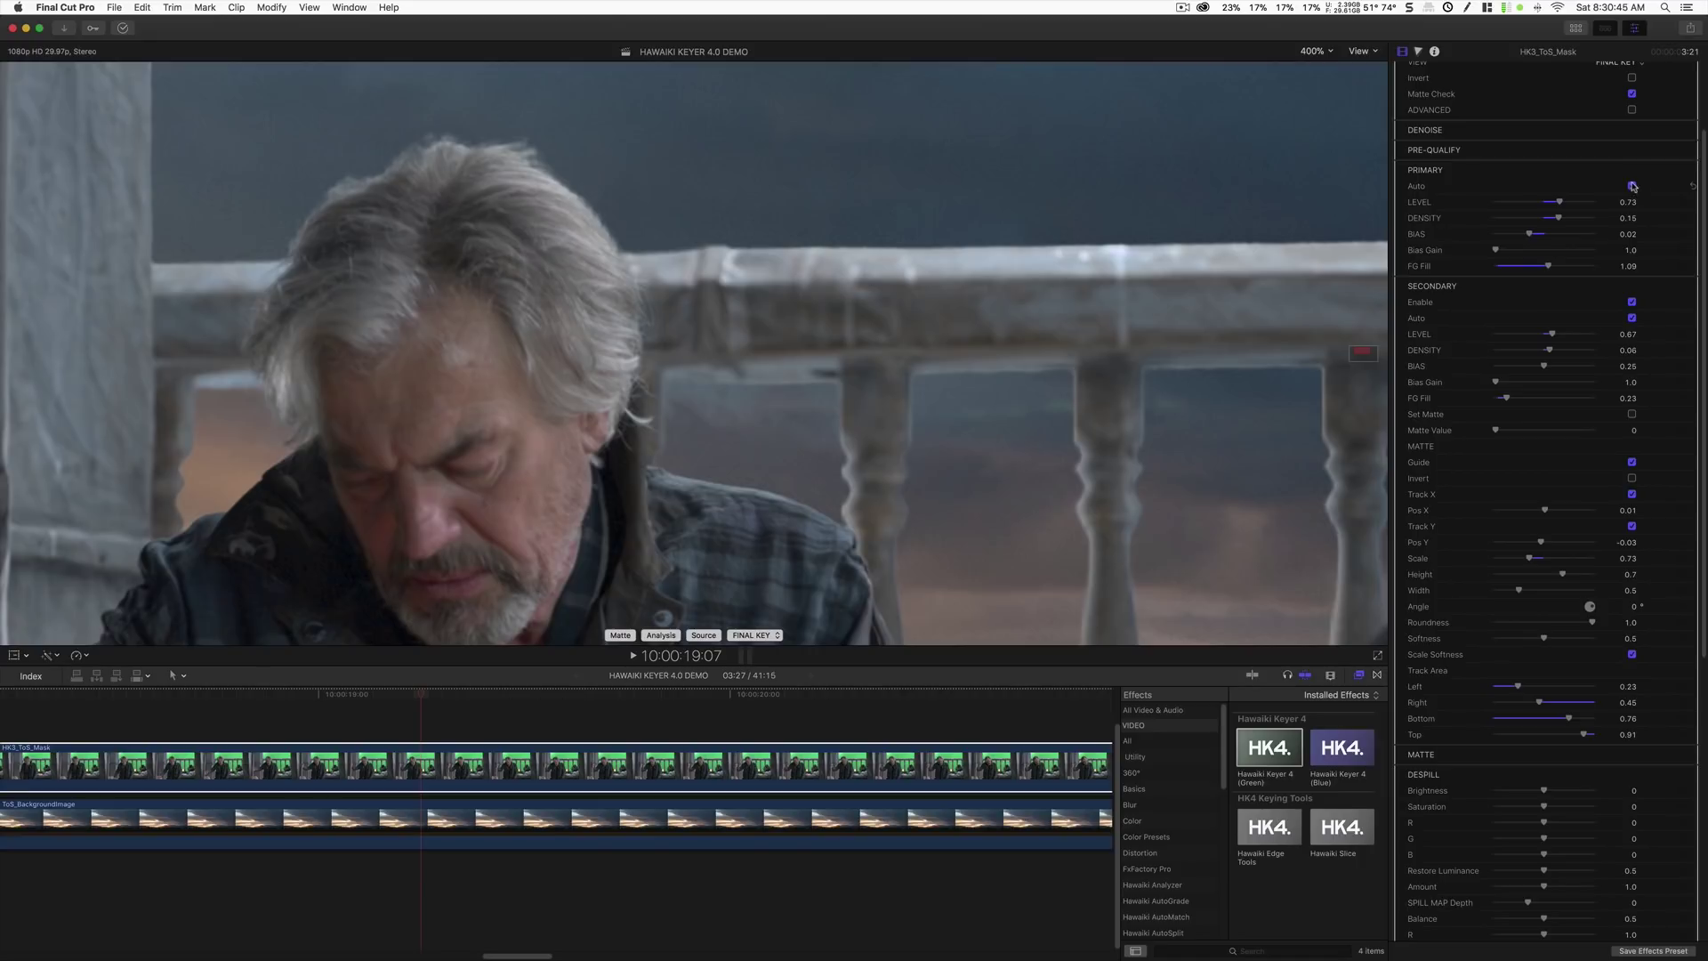
pyautogui.click(1632, 302)
pyautogui.hotkey('shift', 'z')
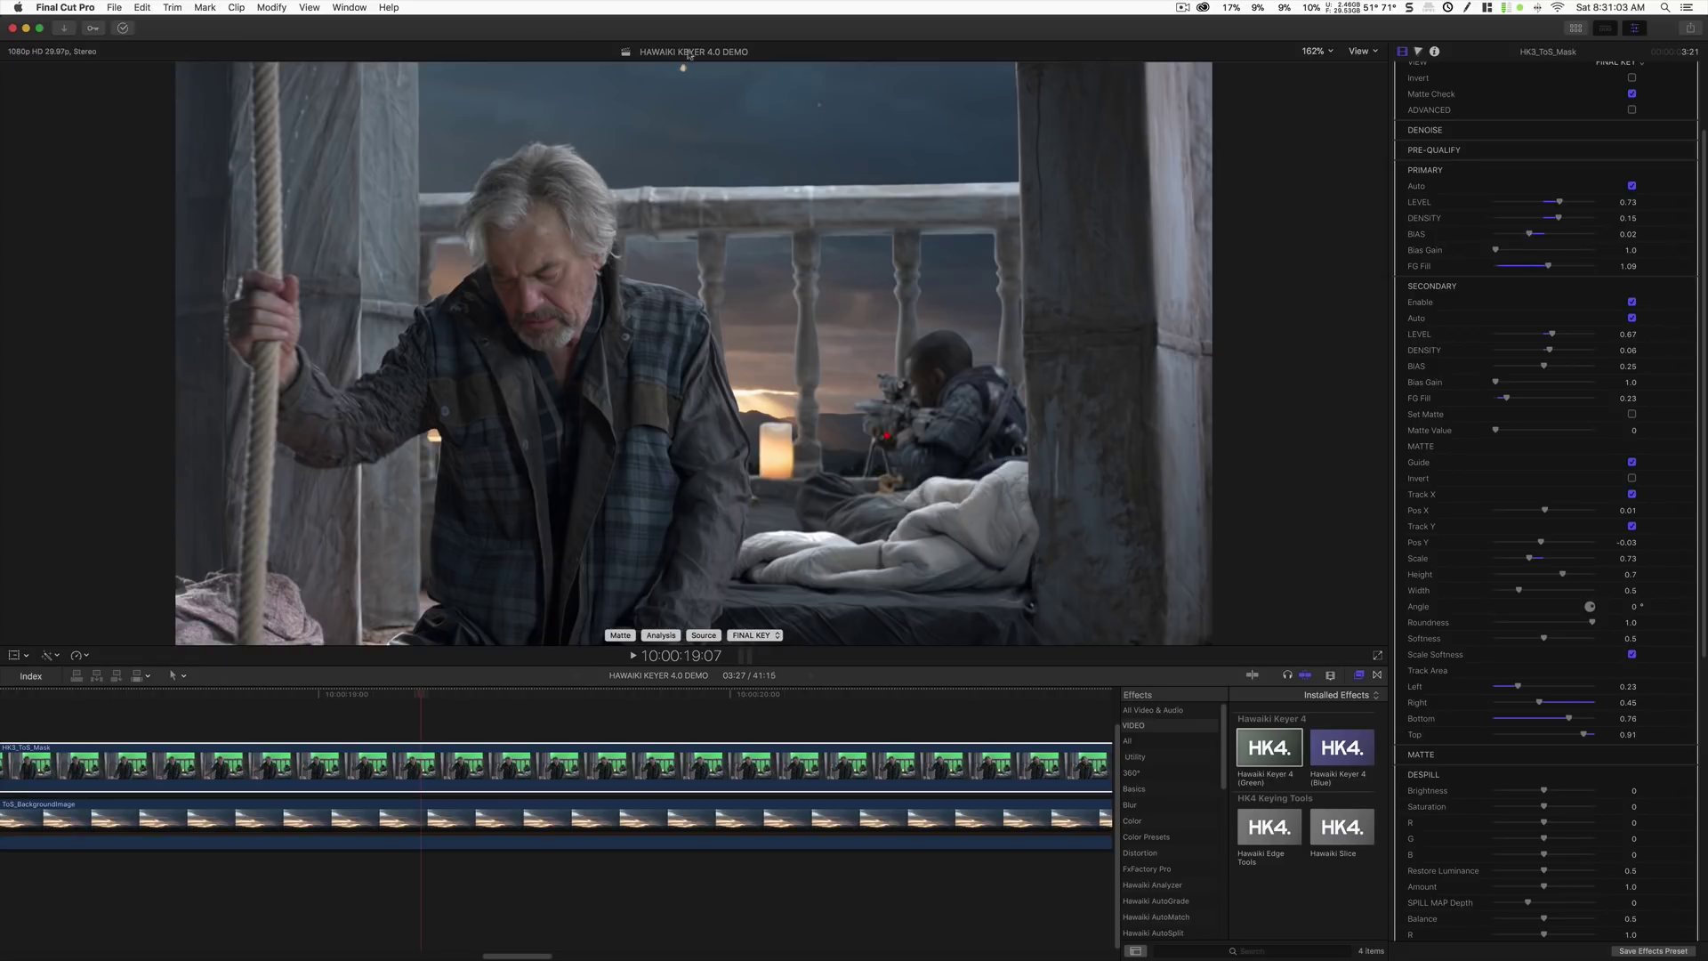
# Step: Turn on Analysis and enable Outer Matte with Expand 10.0 in the Matte section
pyautogui.click(663, 635)
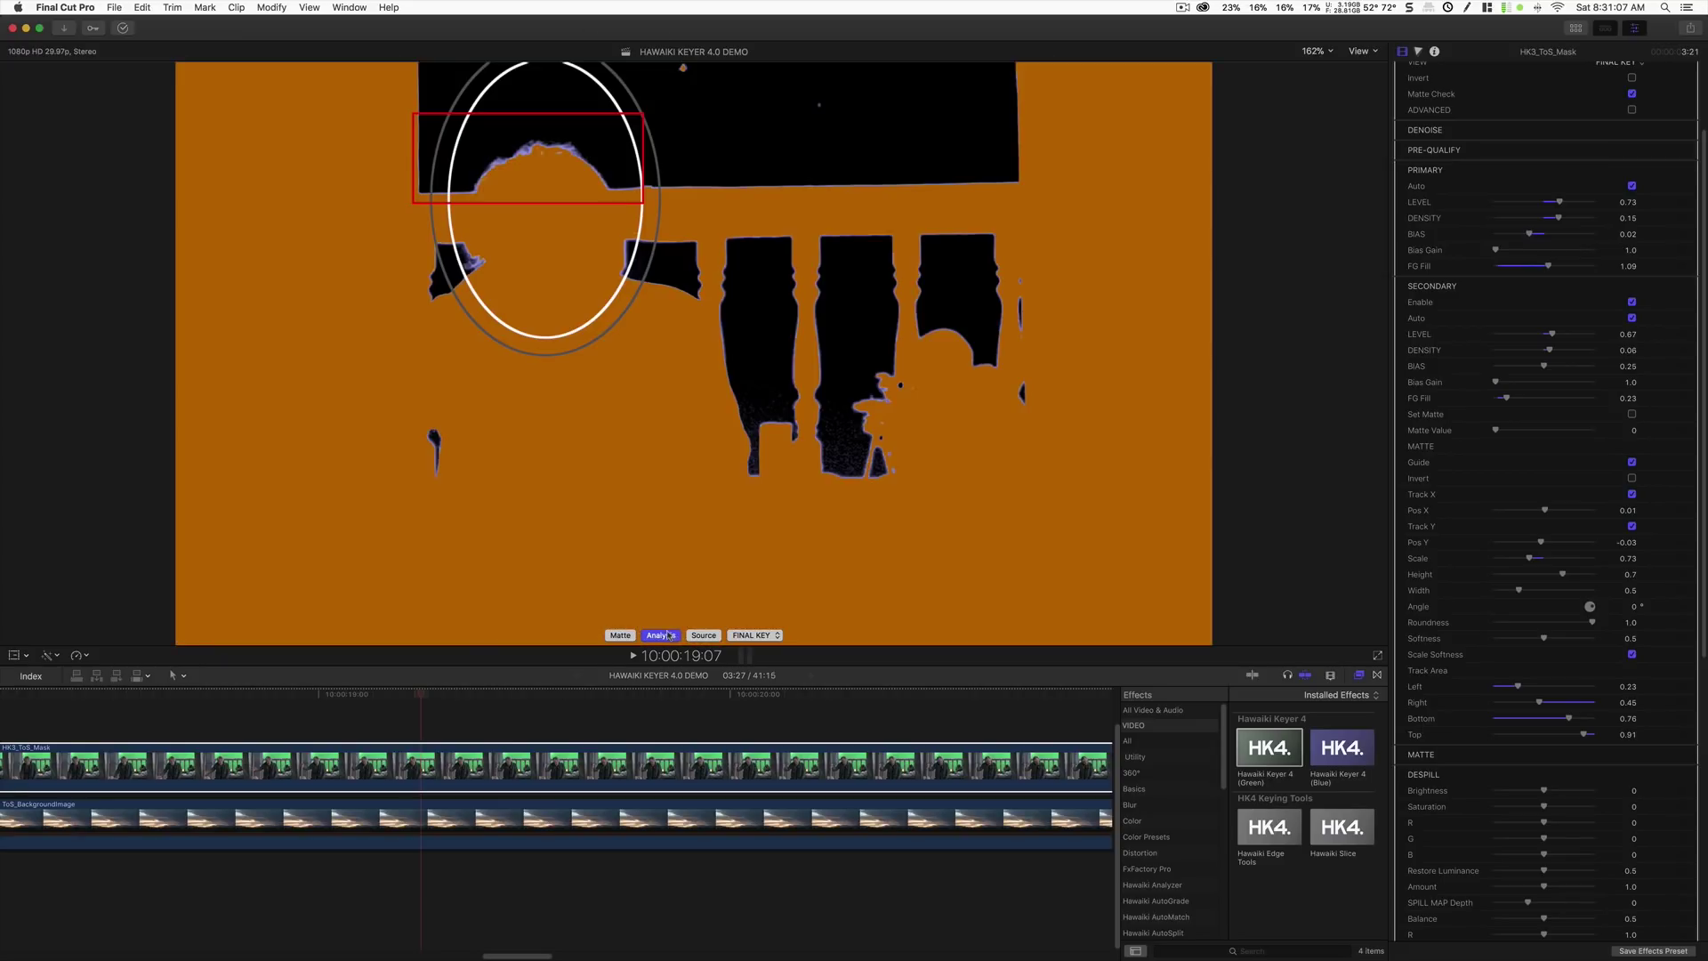
pyautogui.scroll(-3, 1654, 623)
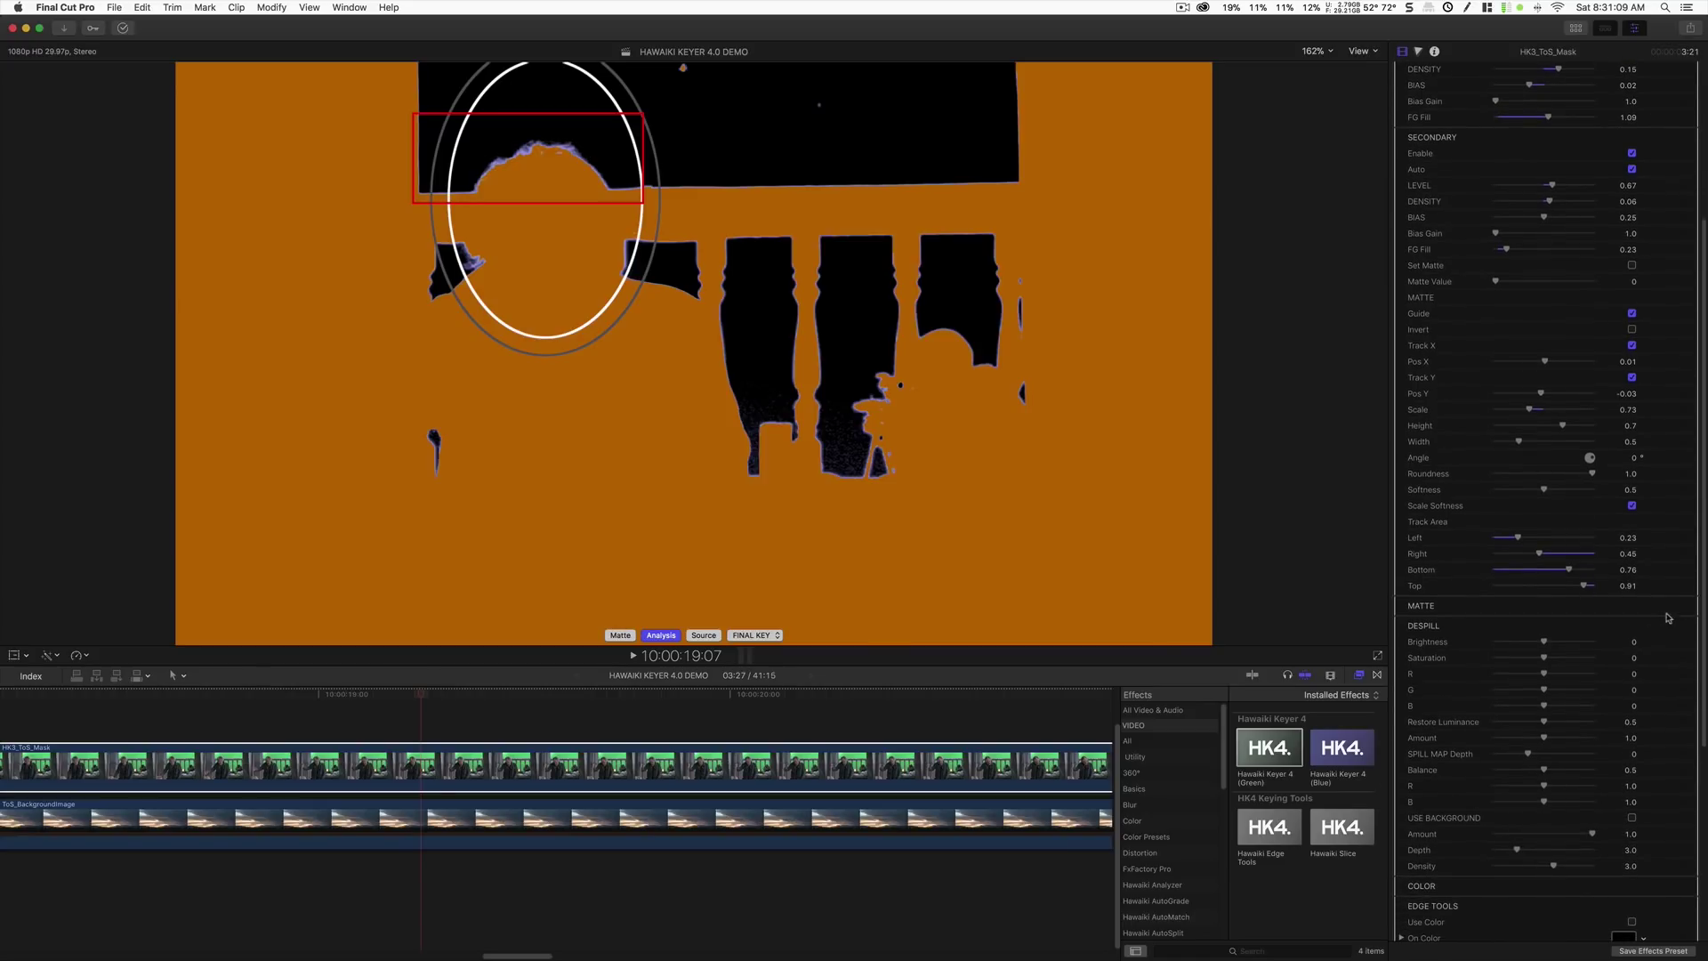
pyautogui.click(1666, 610)
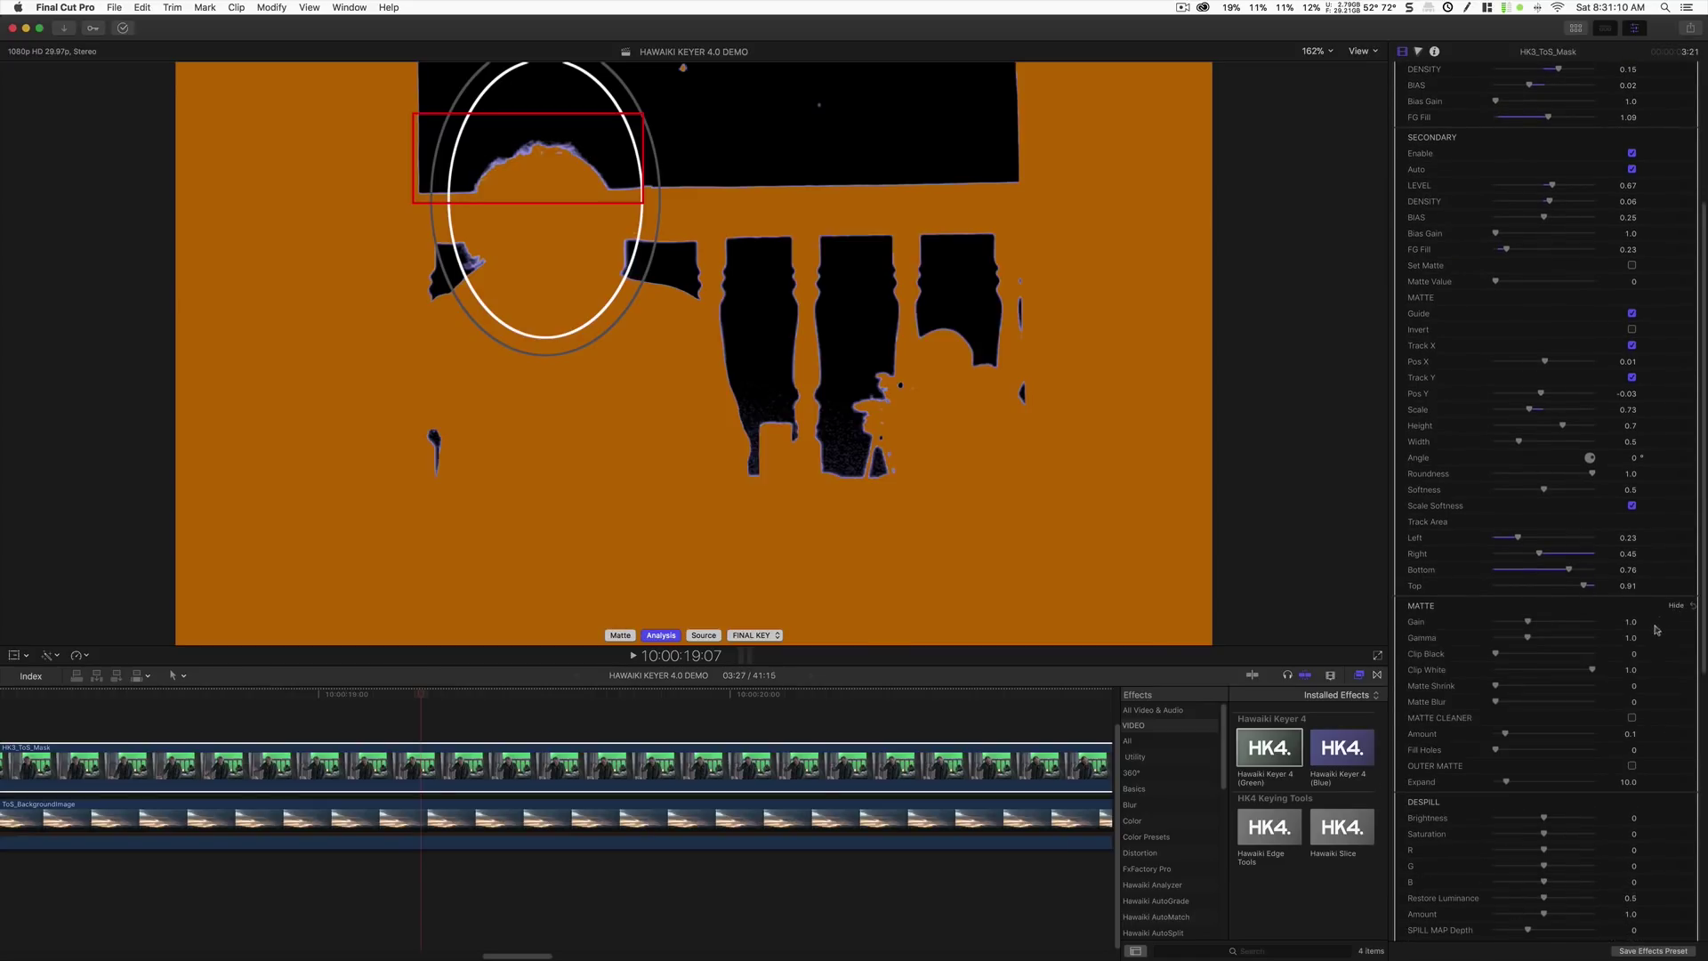
pyautogui.click(1633, 766)
# Step: Display the Outer Matte view showing the red matte over the source image
pyautogui.click(751, 635)
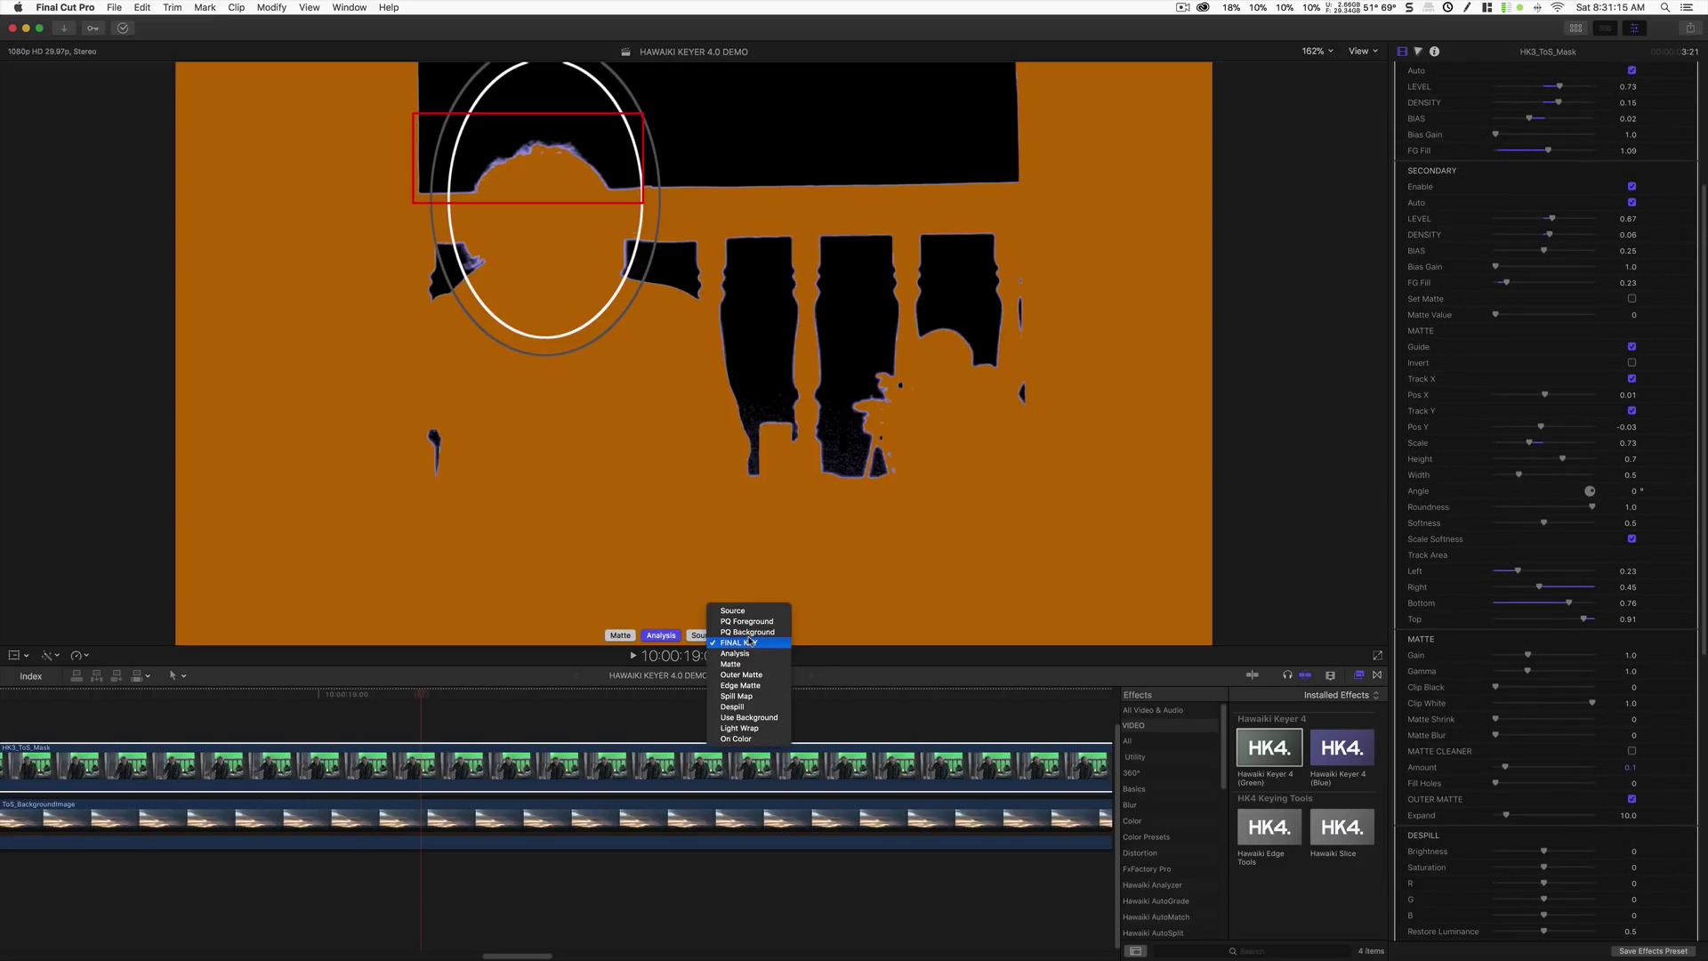
pyautogui.click(752, 676)
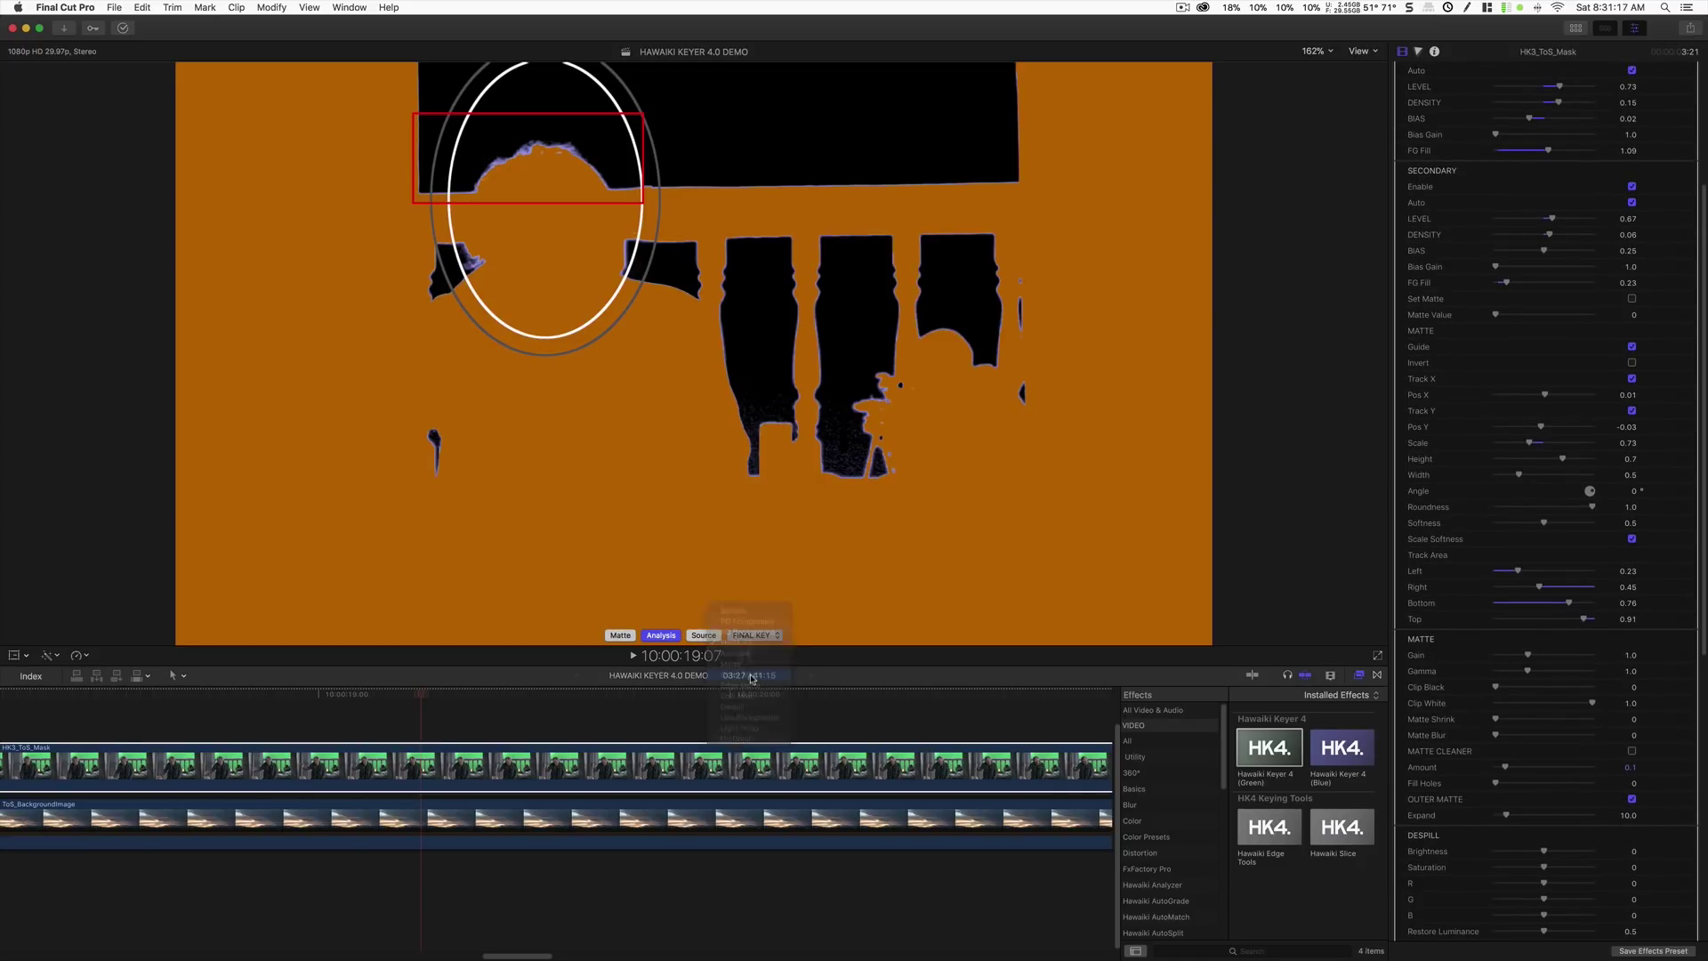
pyautogui.click(659, 635)
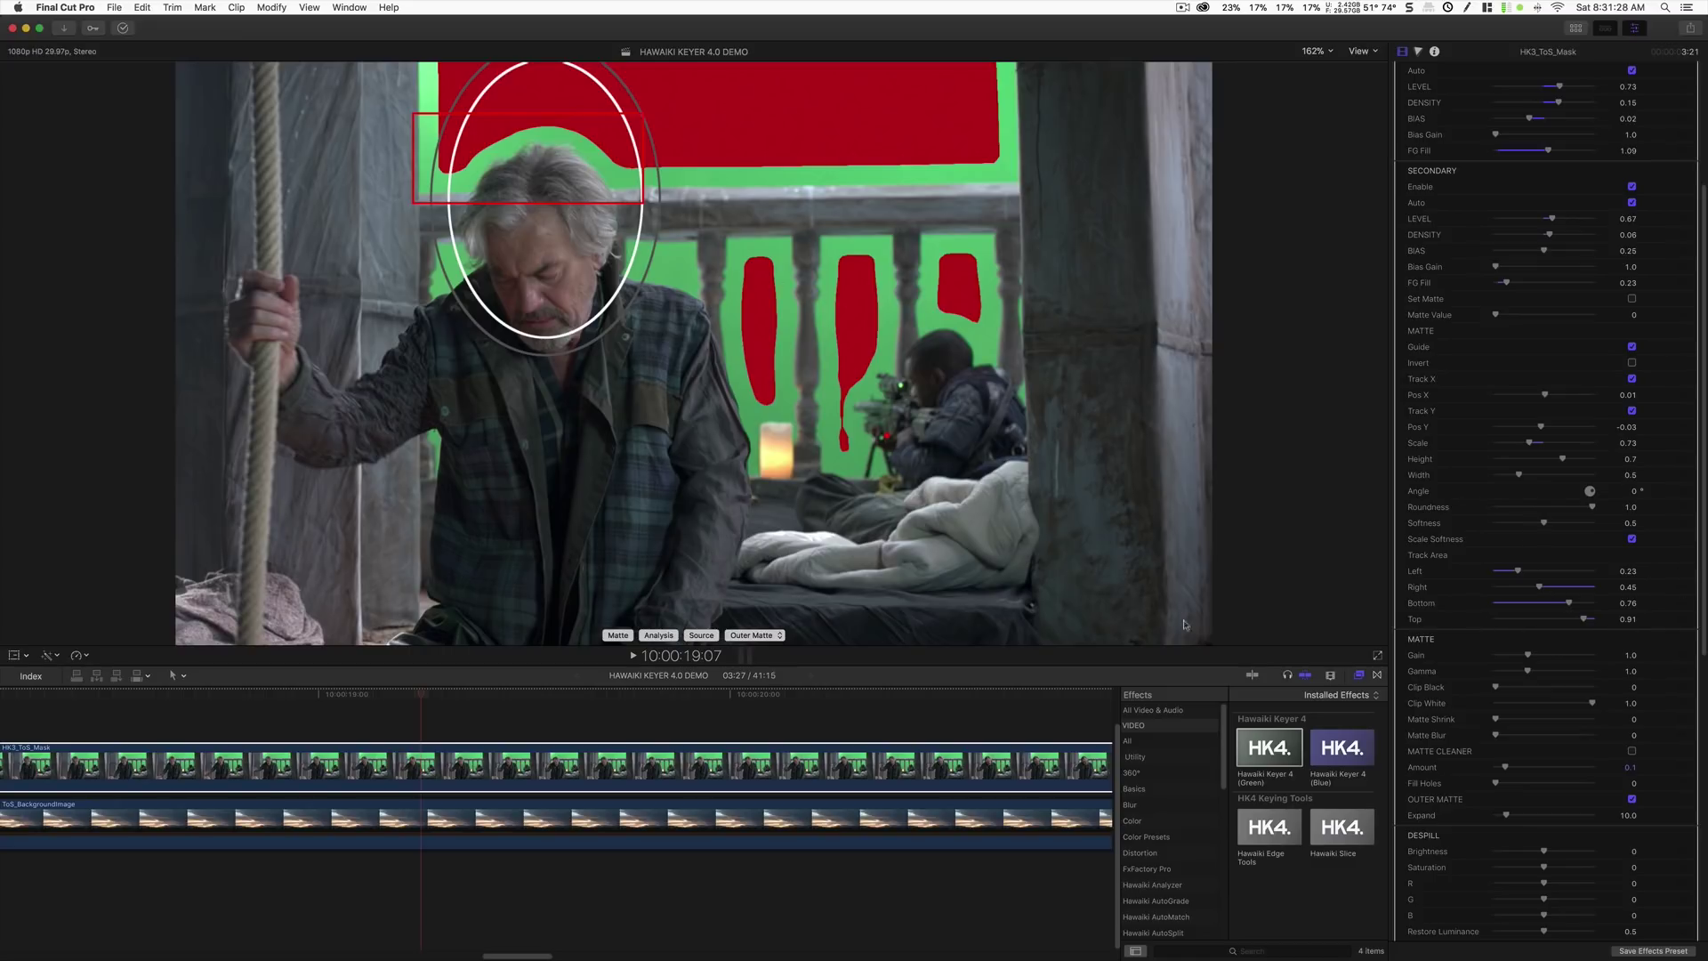
pyautogui.click(765, 637)
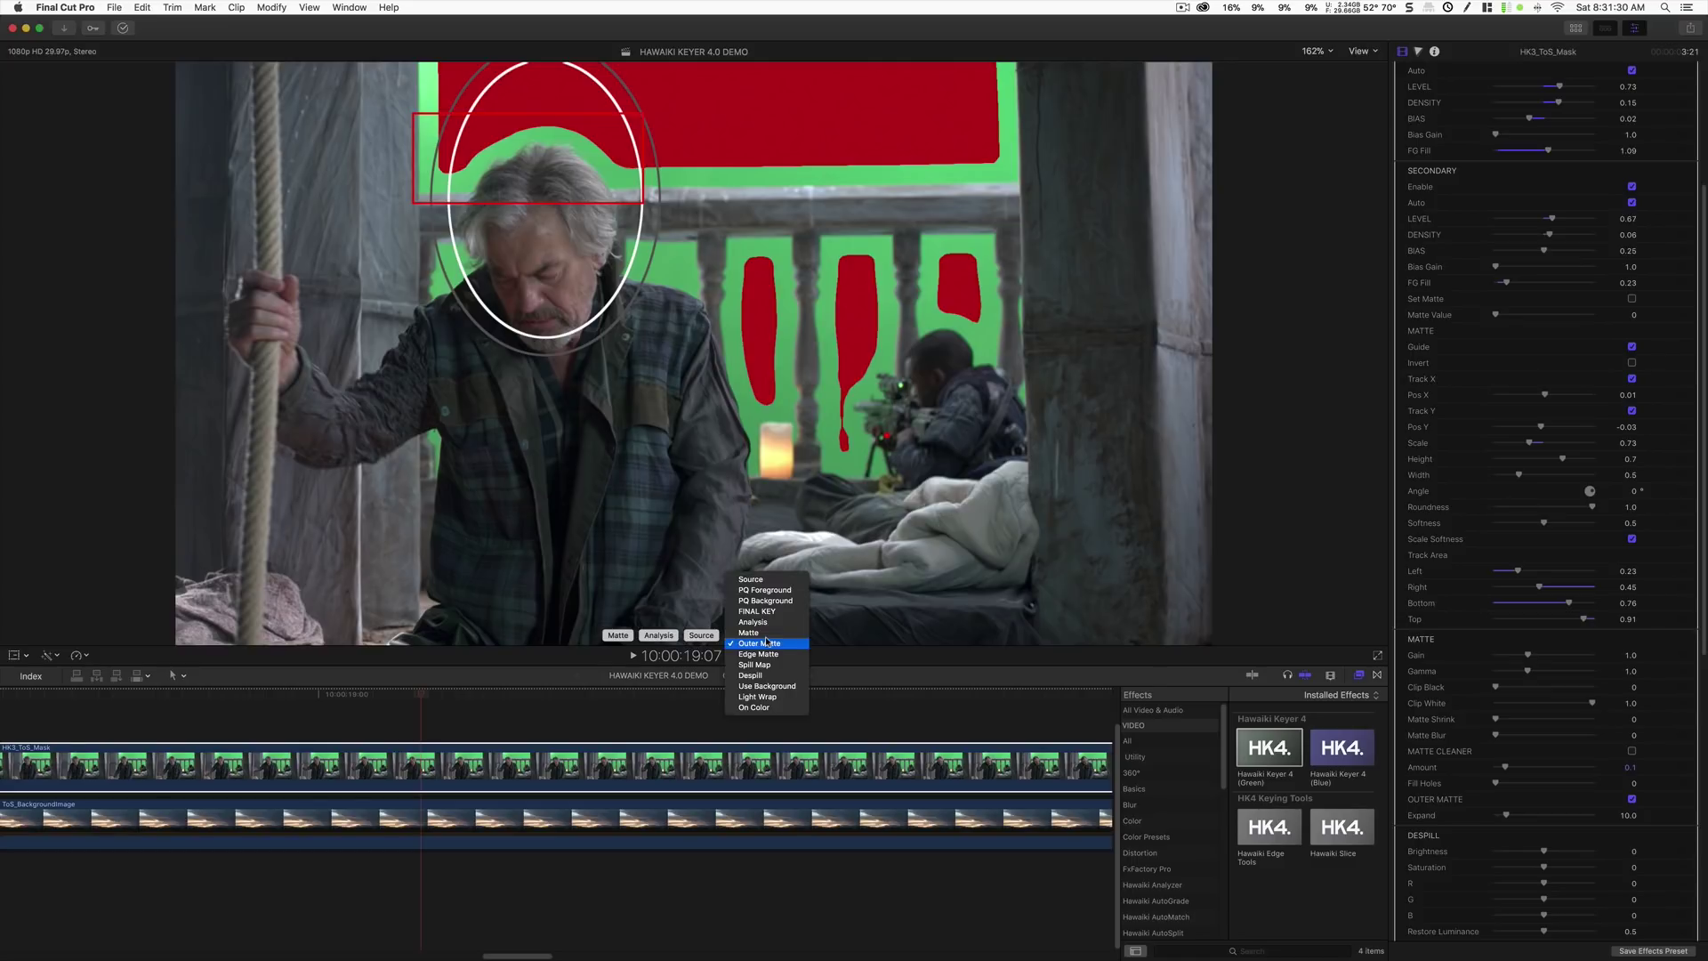
# Step: Return the viewer to FINAL KEY and play the shot through to 10:00:20:20
pyautogui.click(767, 612)
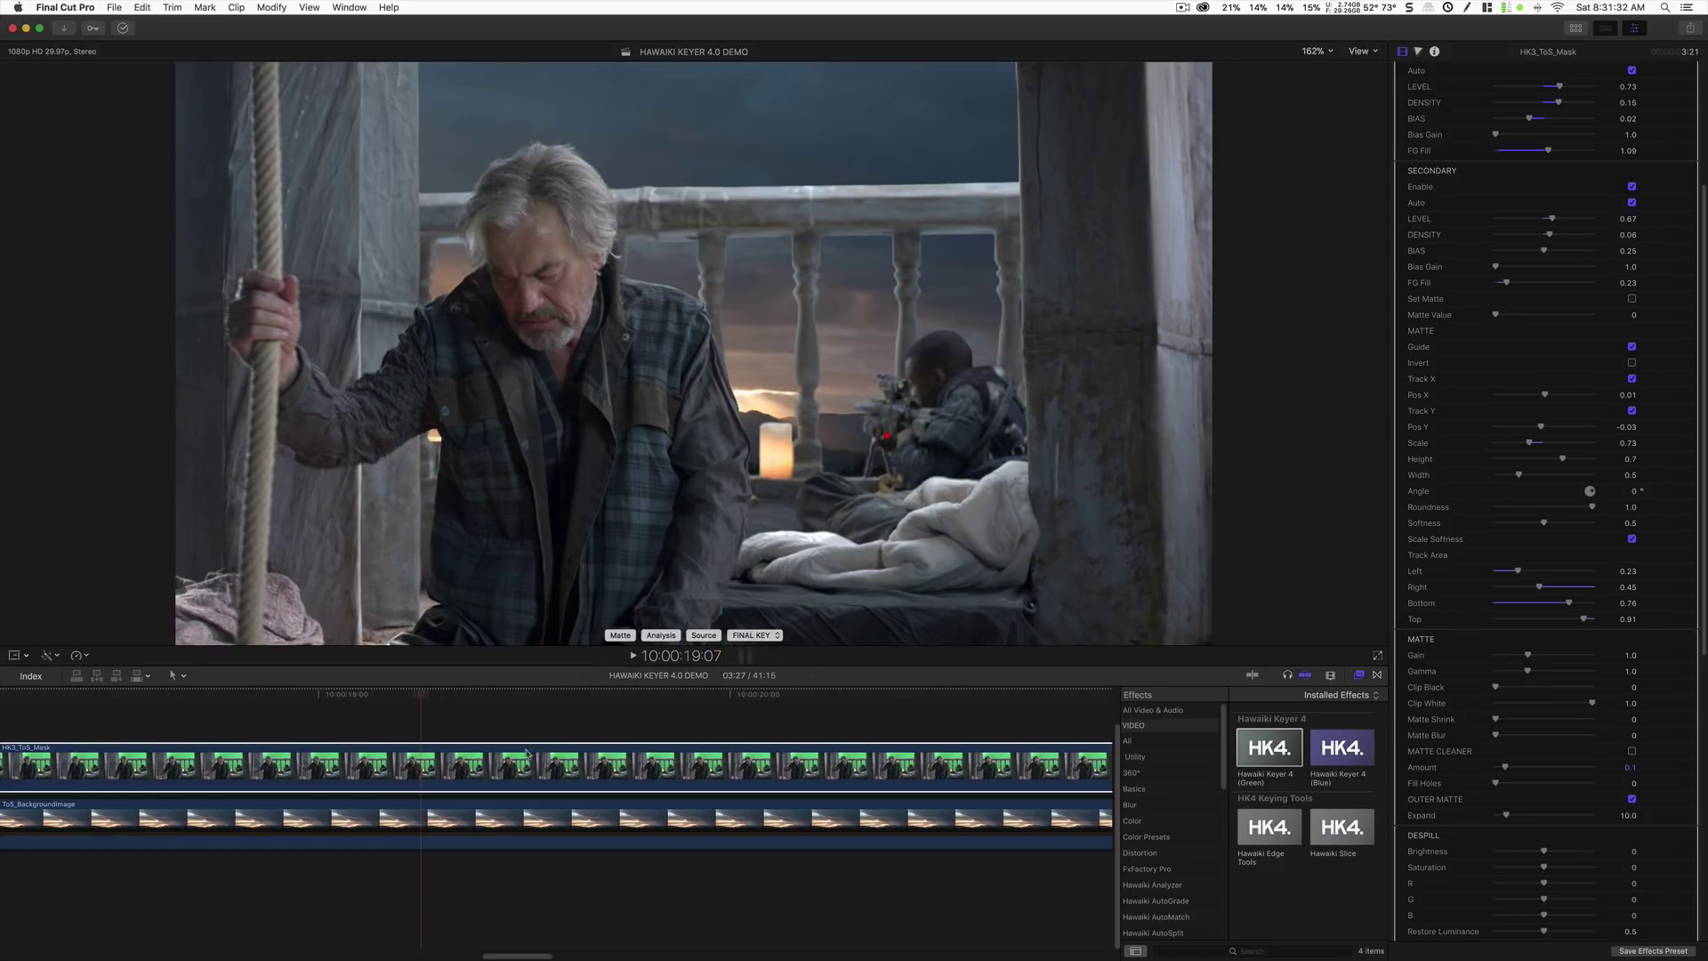
pyautogui.moveTo(424, 707); pyautogui.dragTo(46, 707)
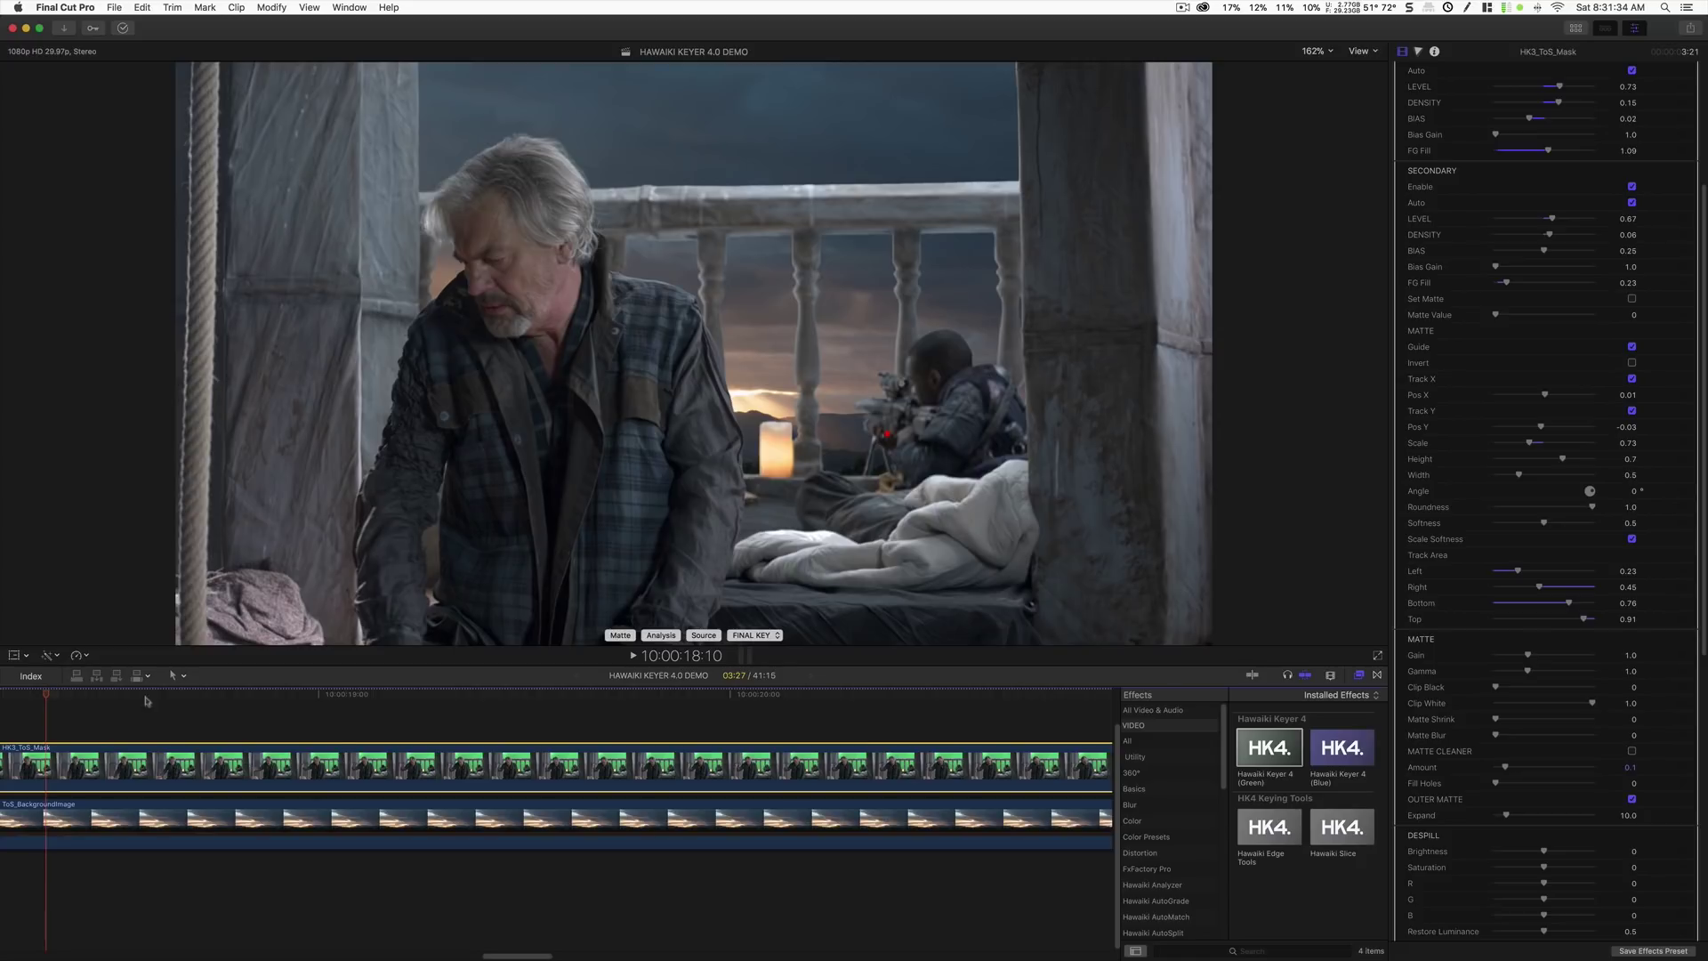
pyautogui.press('space')
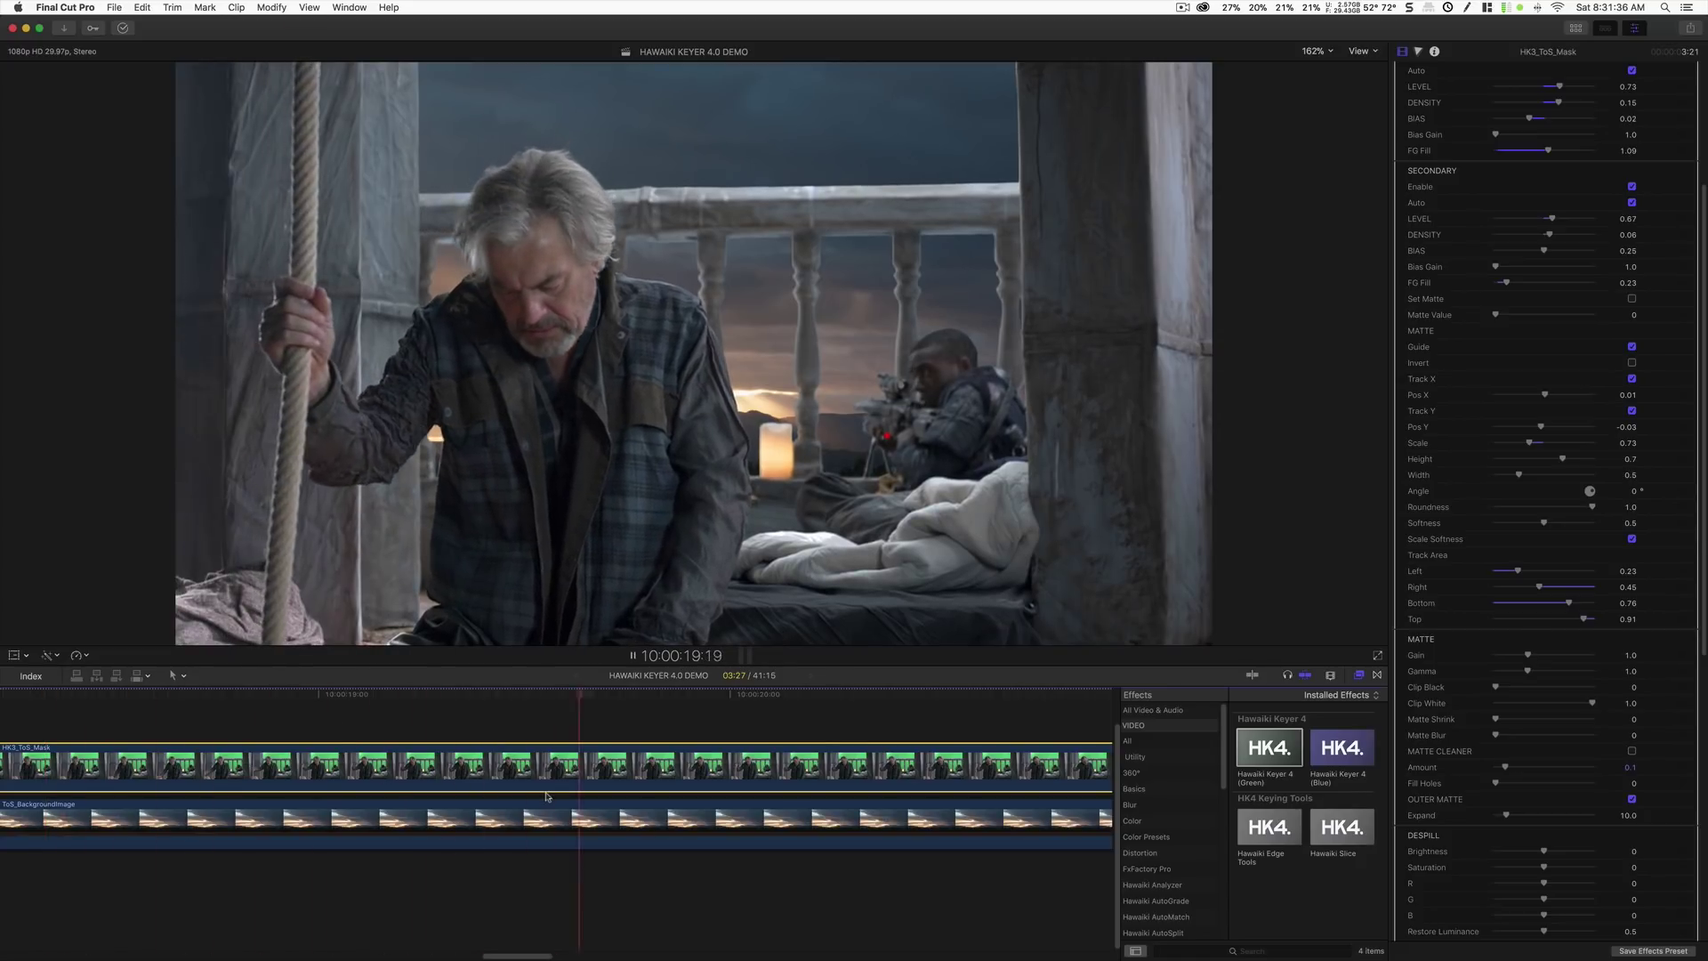
pyautogui.press('space')
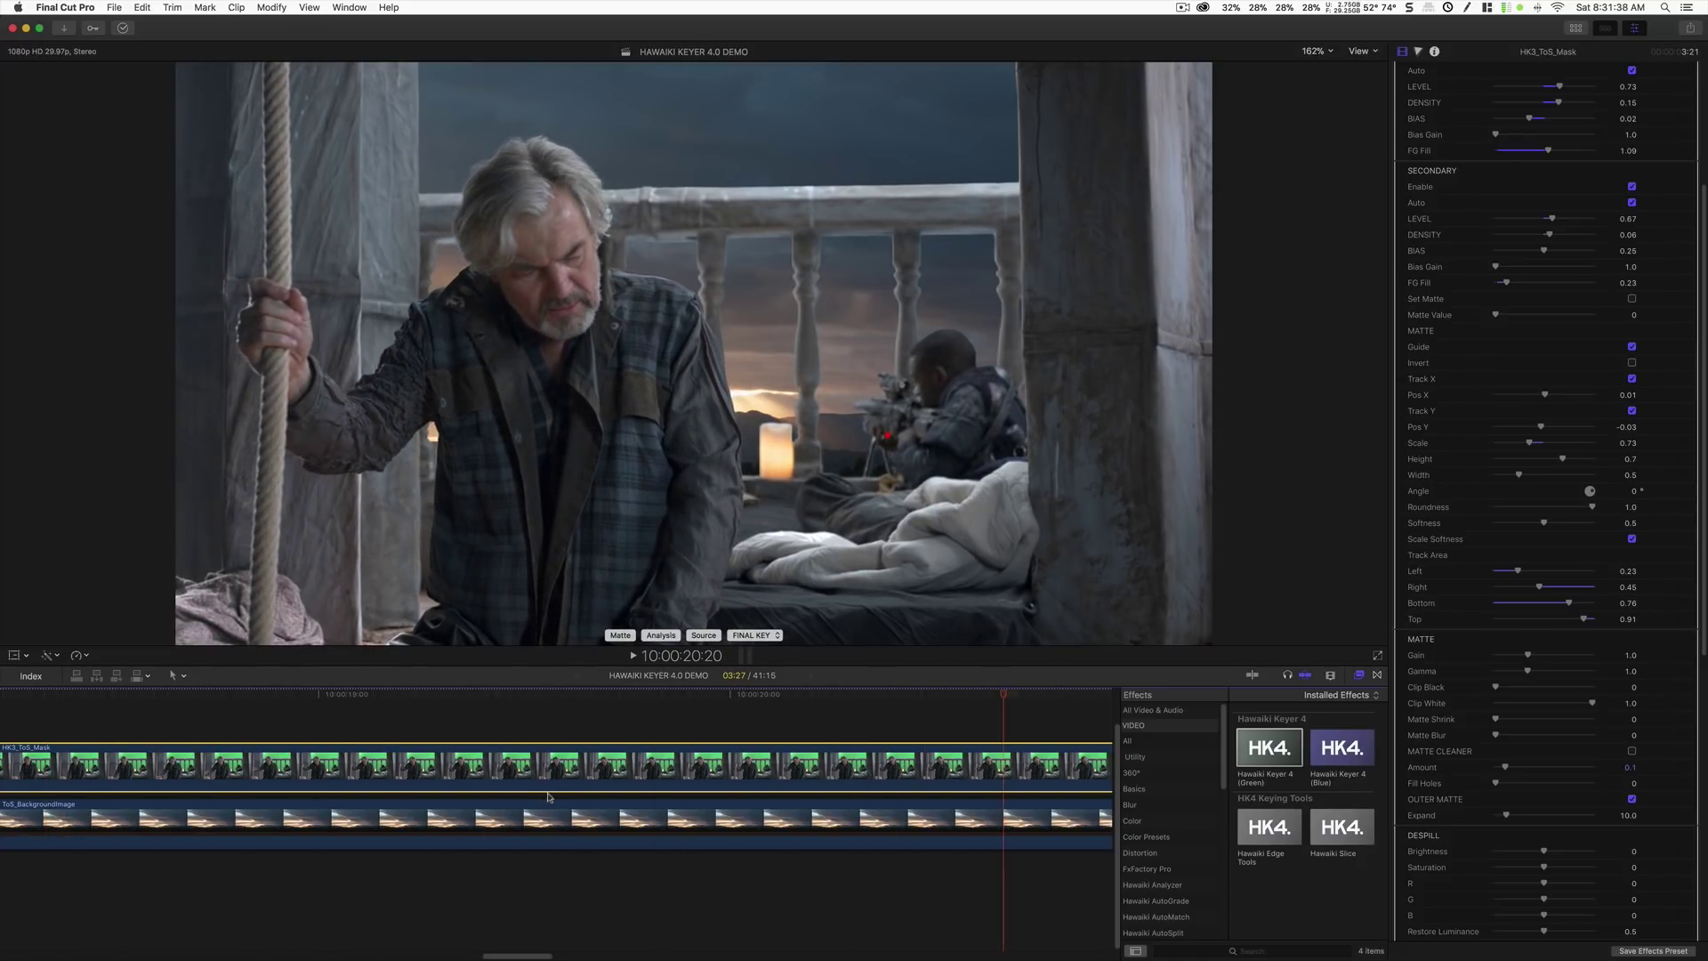